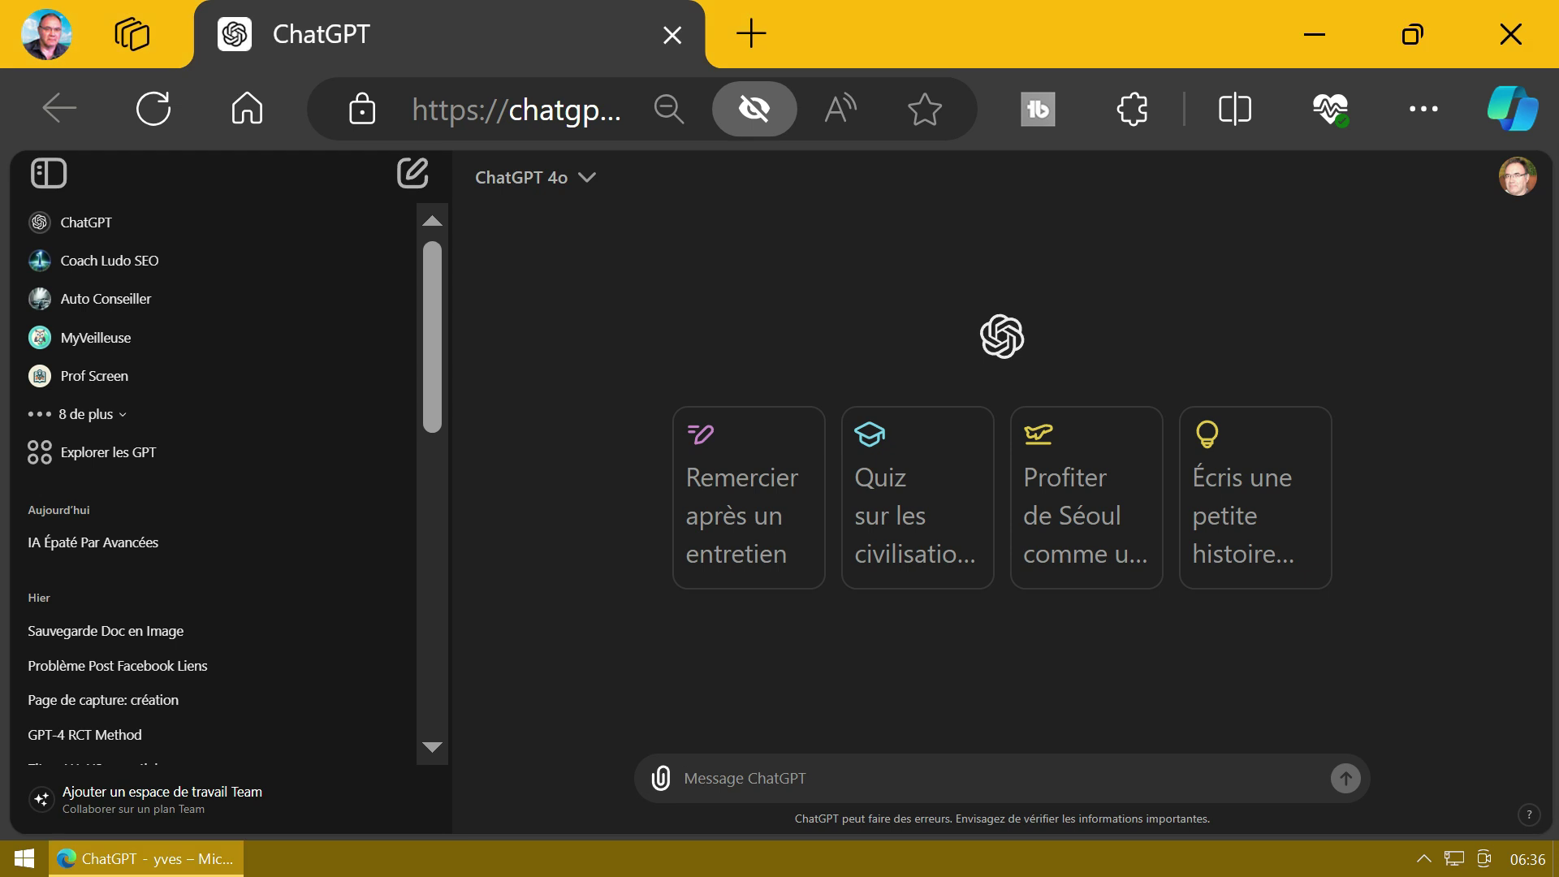
Step: Send ChatGPT the expert prompt asking for catchy newsletter capture-page headlines
type("Tu es un expert dans la rédaction des pages de capture  Aide-moi à rédiger un titre accrocheur pour une page de capture de newsletter marketing.")
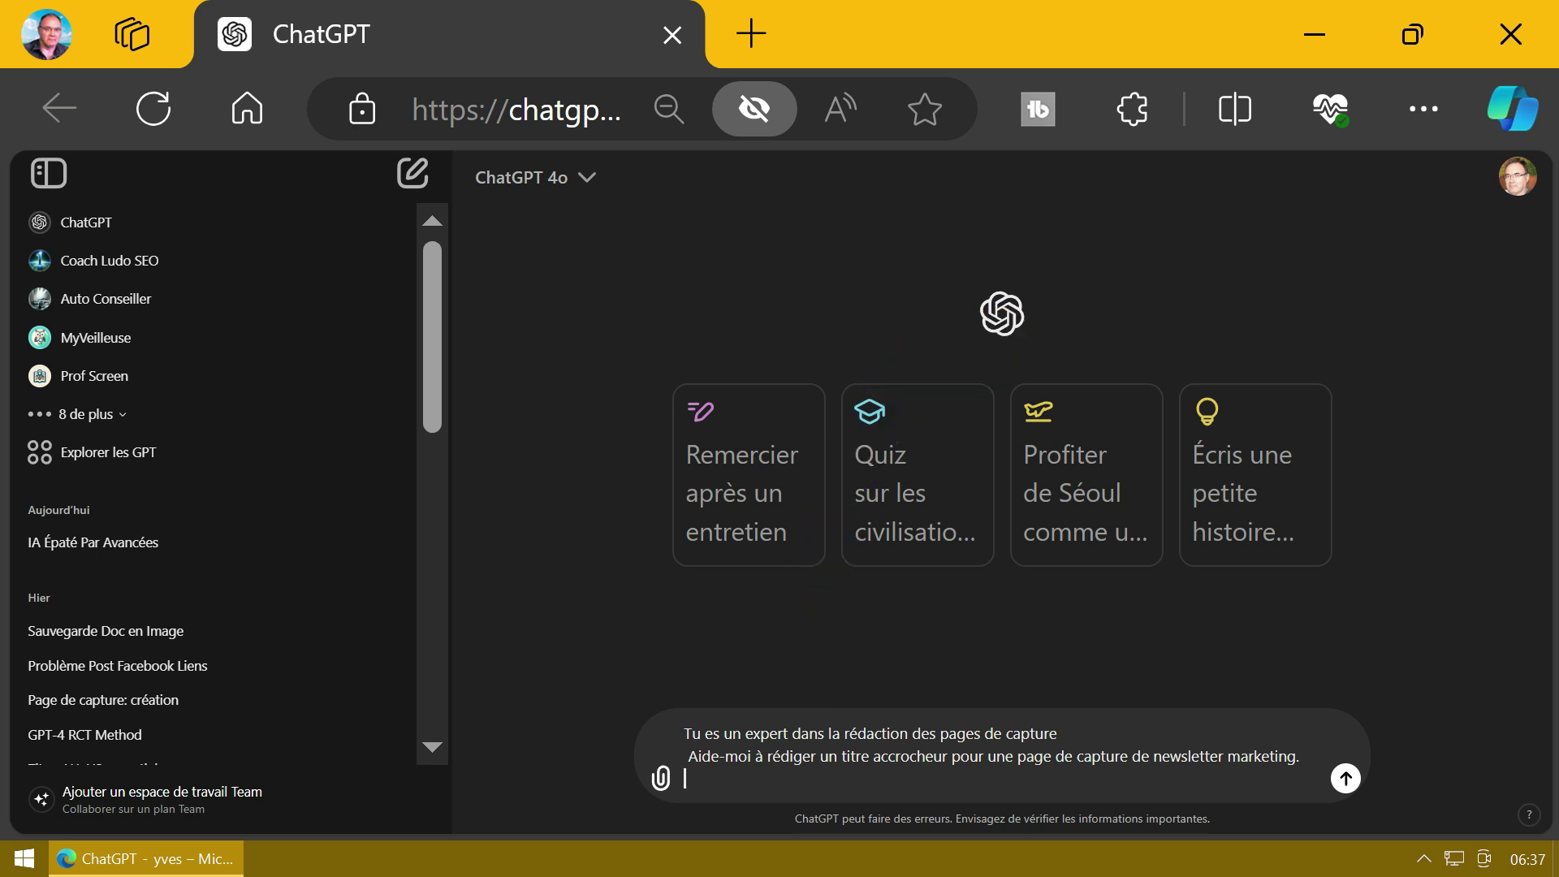
key("Return")
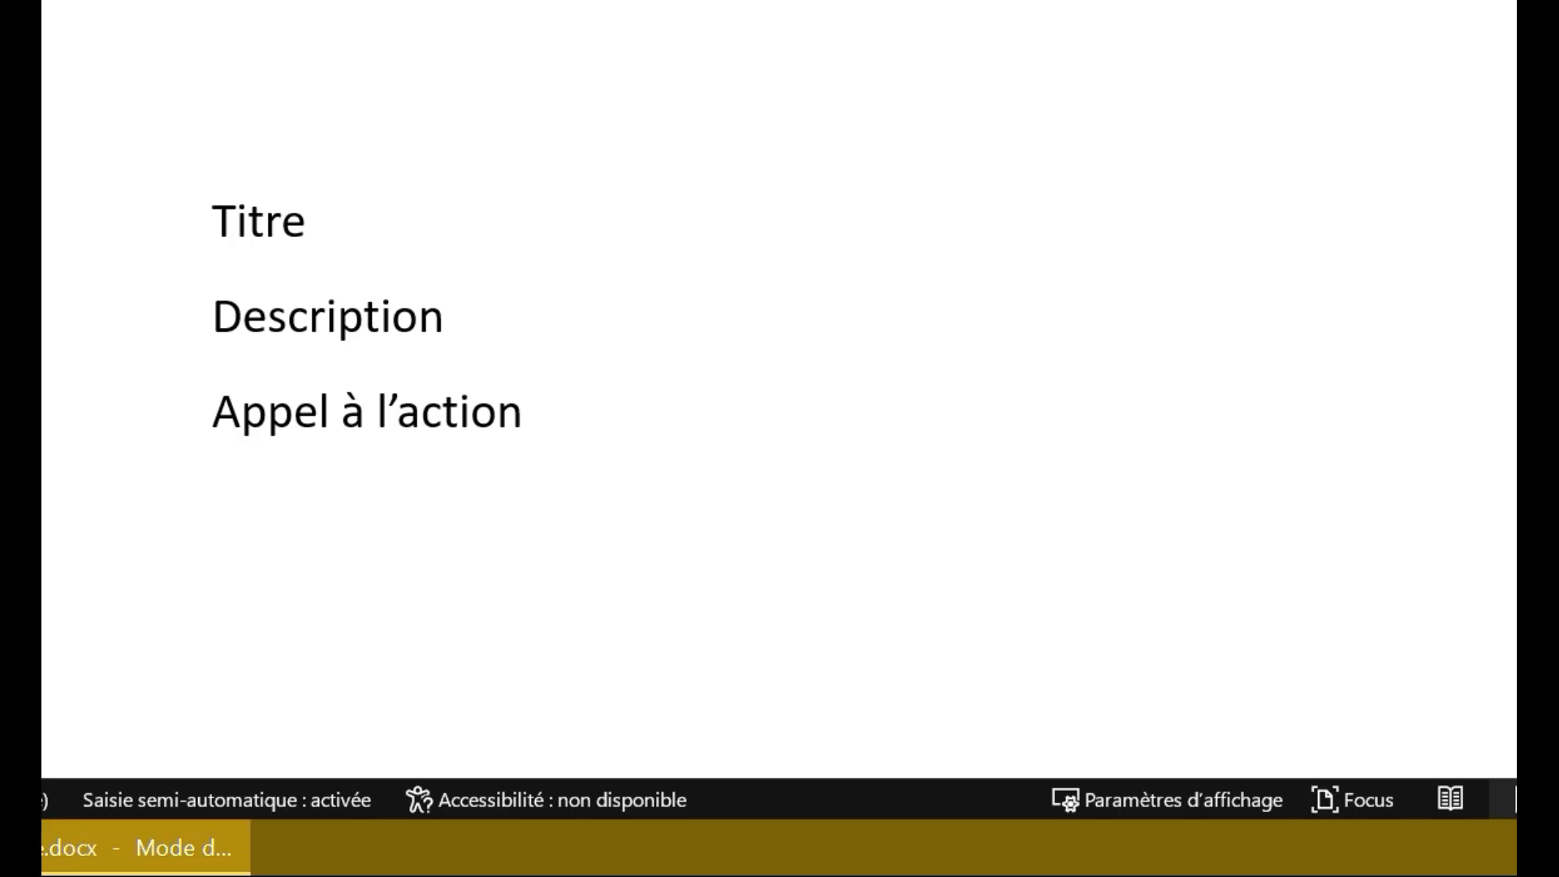
Step: Replace Titre with headline four in Word, enlarge its font, and paste the description request into ChatGPT
type("Accédez à Nos Secrets Marketing et Multipliez Vos Résultats – Inscription Gratuite !")
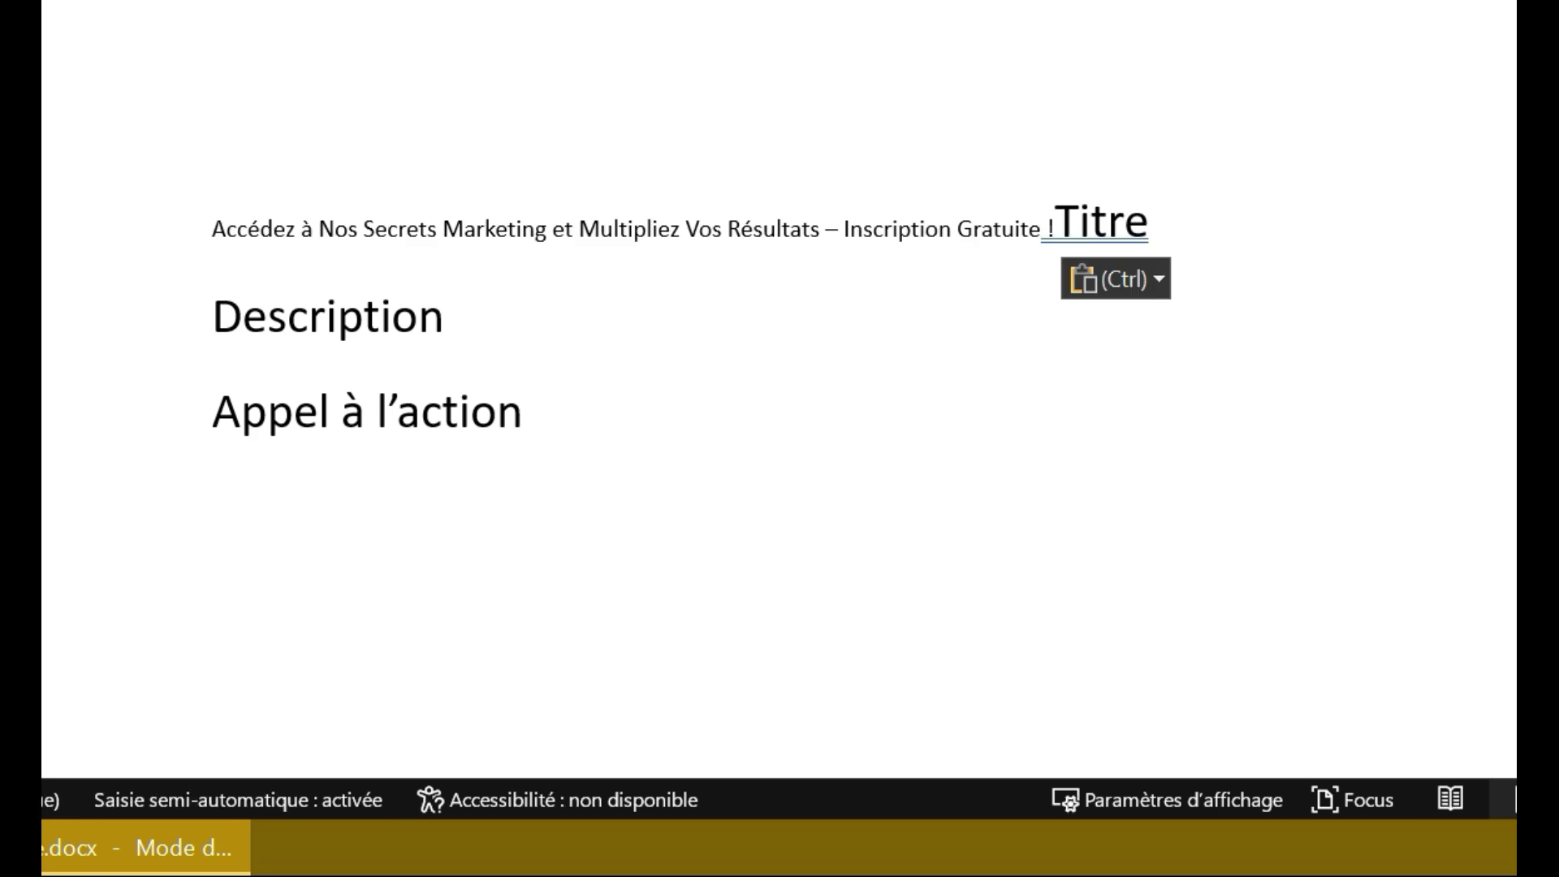
key("Delete")
key("Delete")
key("Delete")
key("Delete")
key("Delete")
key("Delete")
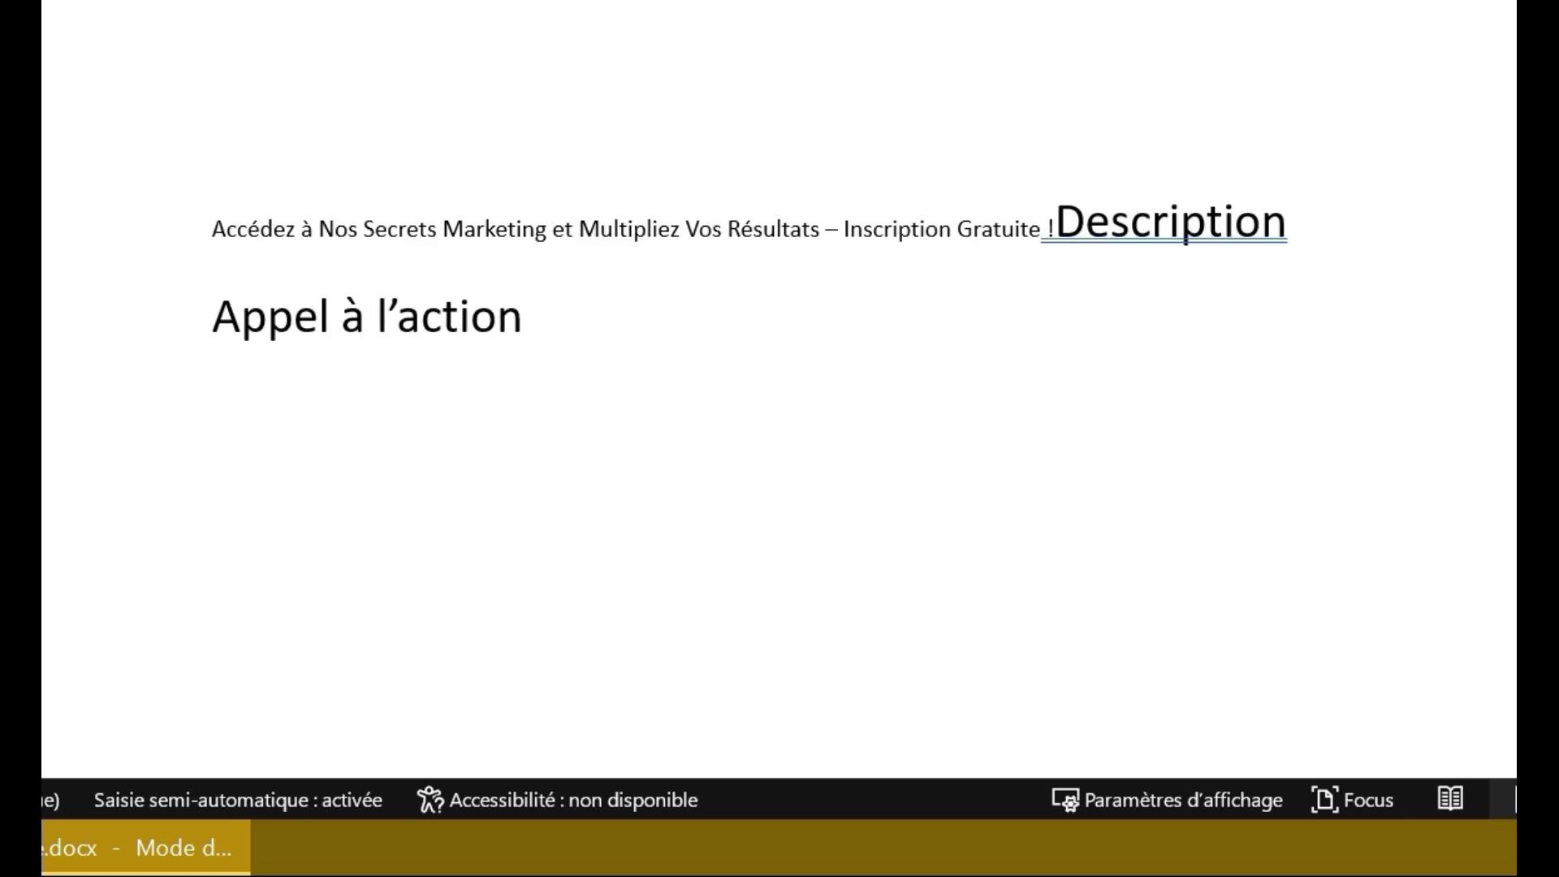
key("Return")
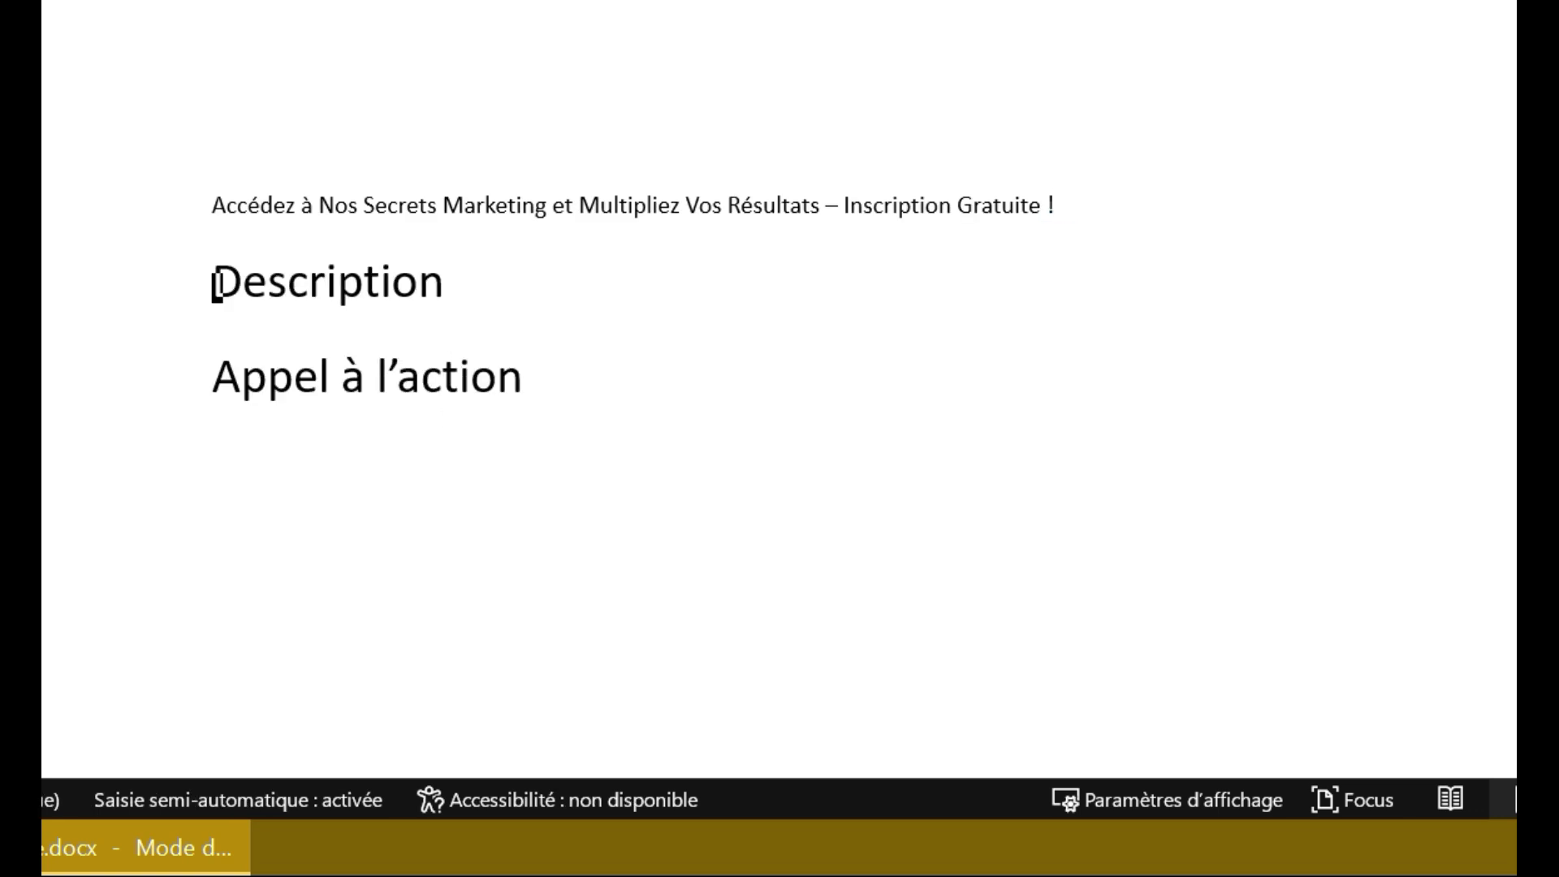
key("Up")
key("ctrl+shift+Right")
key("ctrl+shift+Right")
key("ctrl+shift+Right")
key("ctrl+shift+Right")
key("ctrl+shift+Right")
key("ctrl+shift+Right")
key("ctrl+shift+Right")
key("ctrl+shift+Right")
key("ctrl+shift+Right")
key("ctrl+shift+Right")
key("ctrl+shift+Right")
key("ctrl+shift+Right")
key("ctrl+shift+Right")
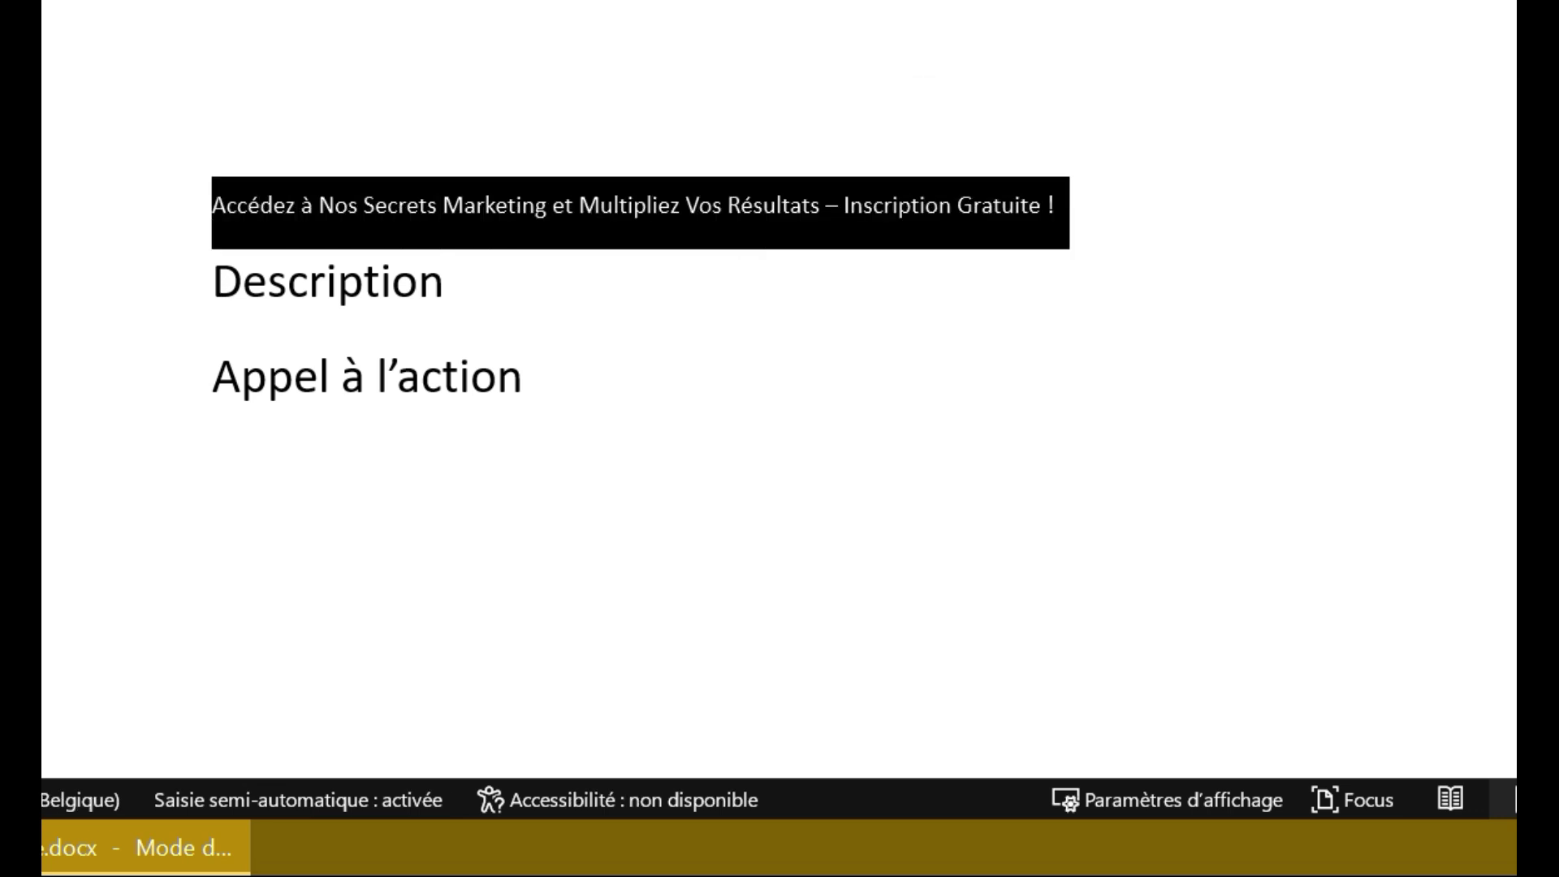
key("ctrl+shift+greater")
key("ctrl+shift+greater")
key("ctrl+shift+greater")
key("ctrl+shift+greater")
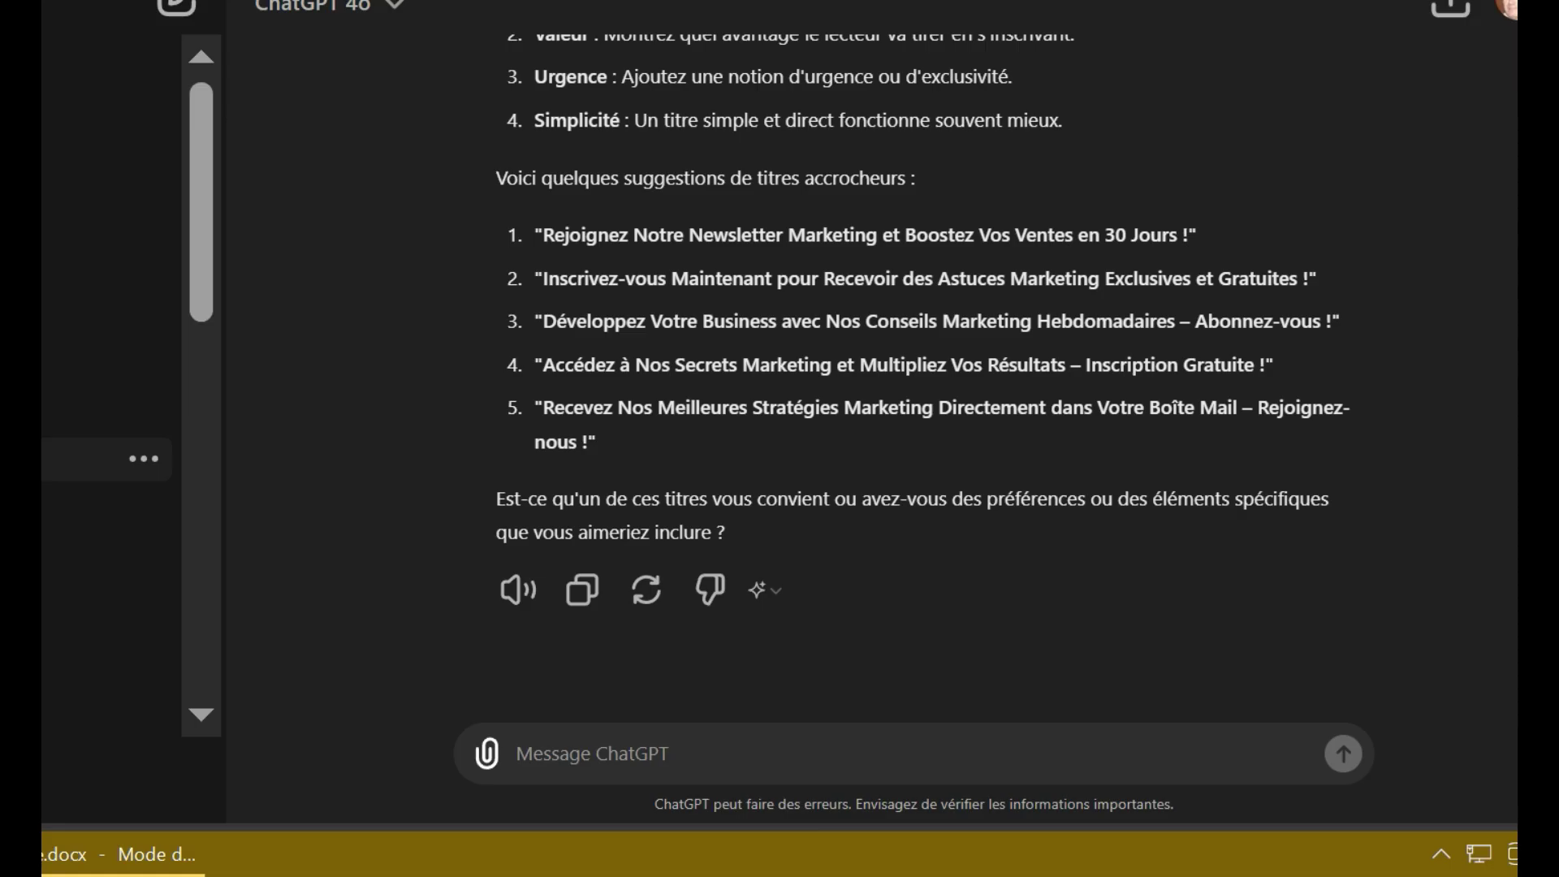
type("Écris une description pour une newsletter marketing")
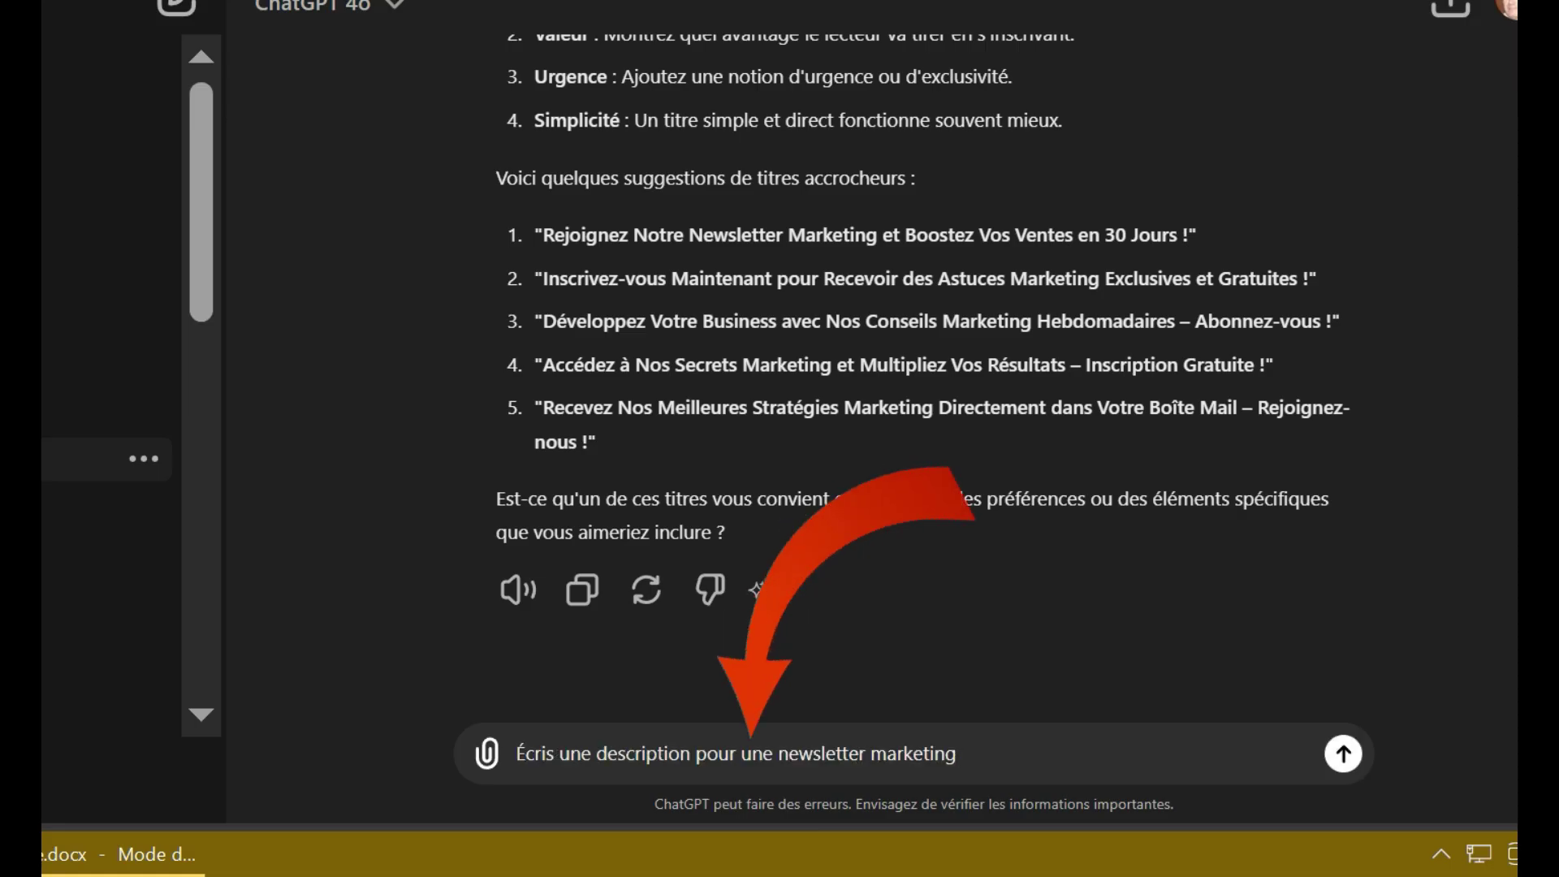
Step: Send the newsletter description request and paste ChatGPT's answer under Description in Word
key("Return")
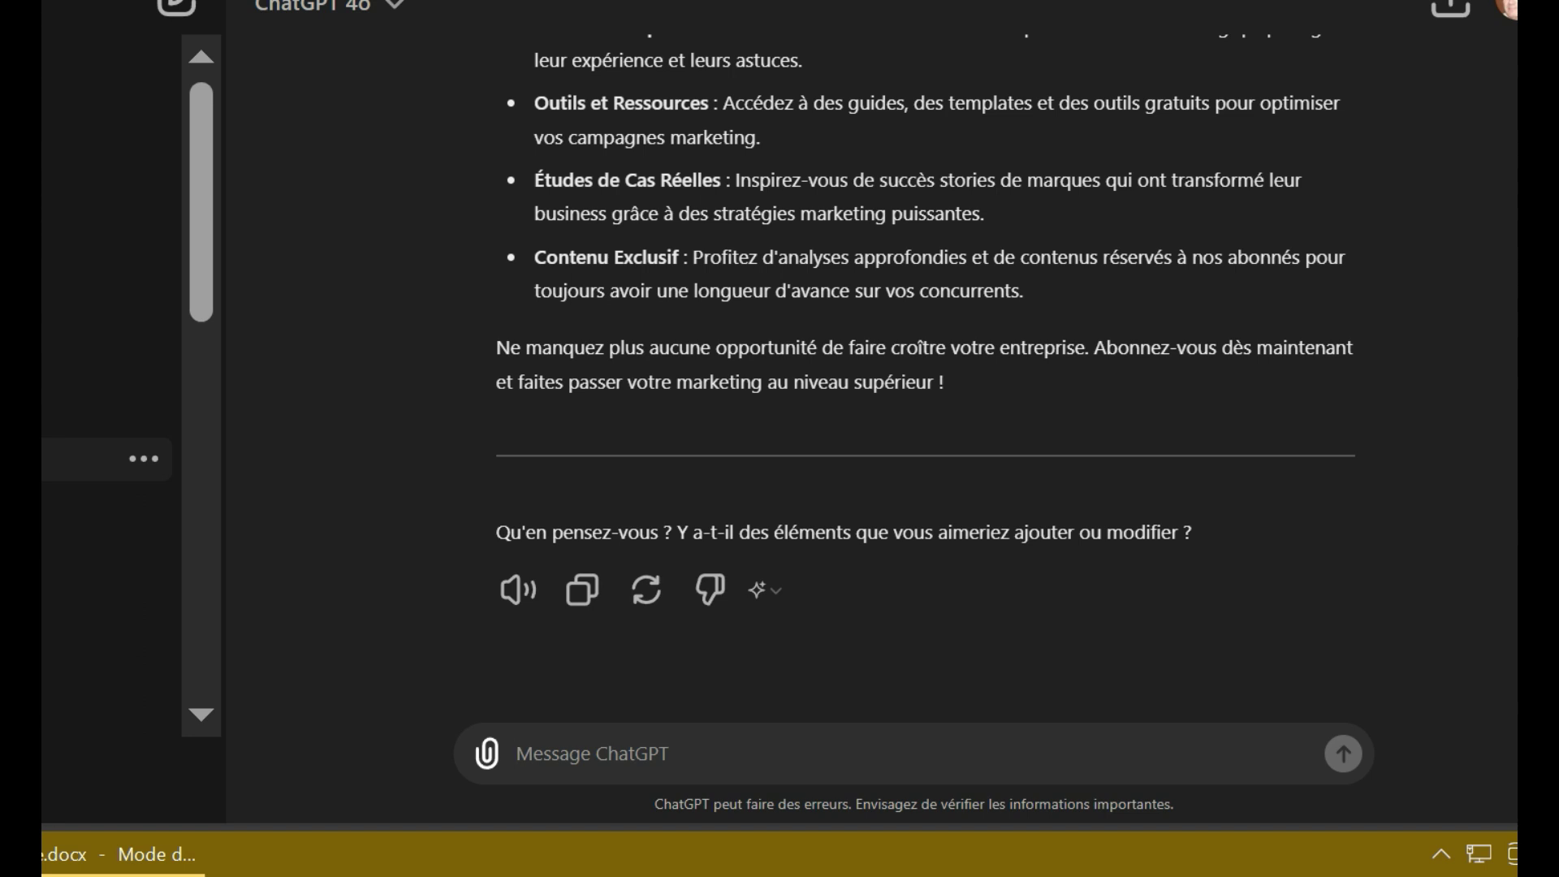
key("alt+Tab")
key("ctrl+v")
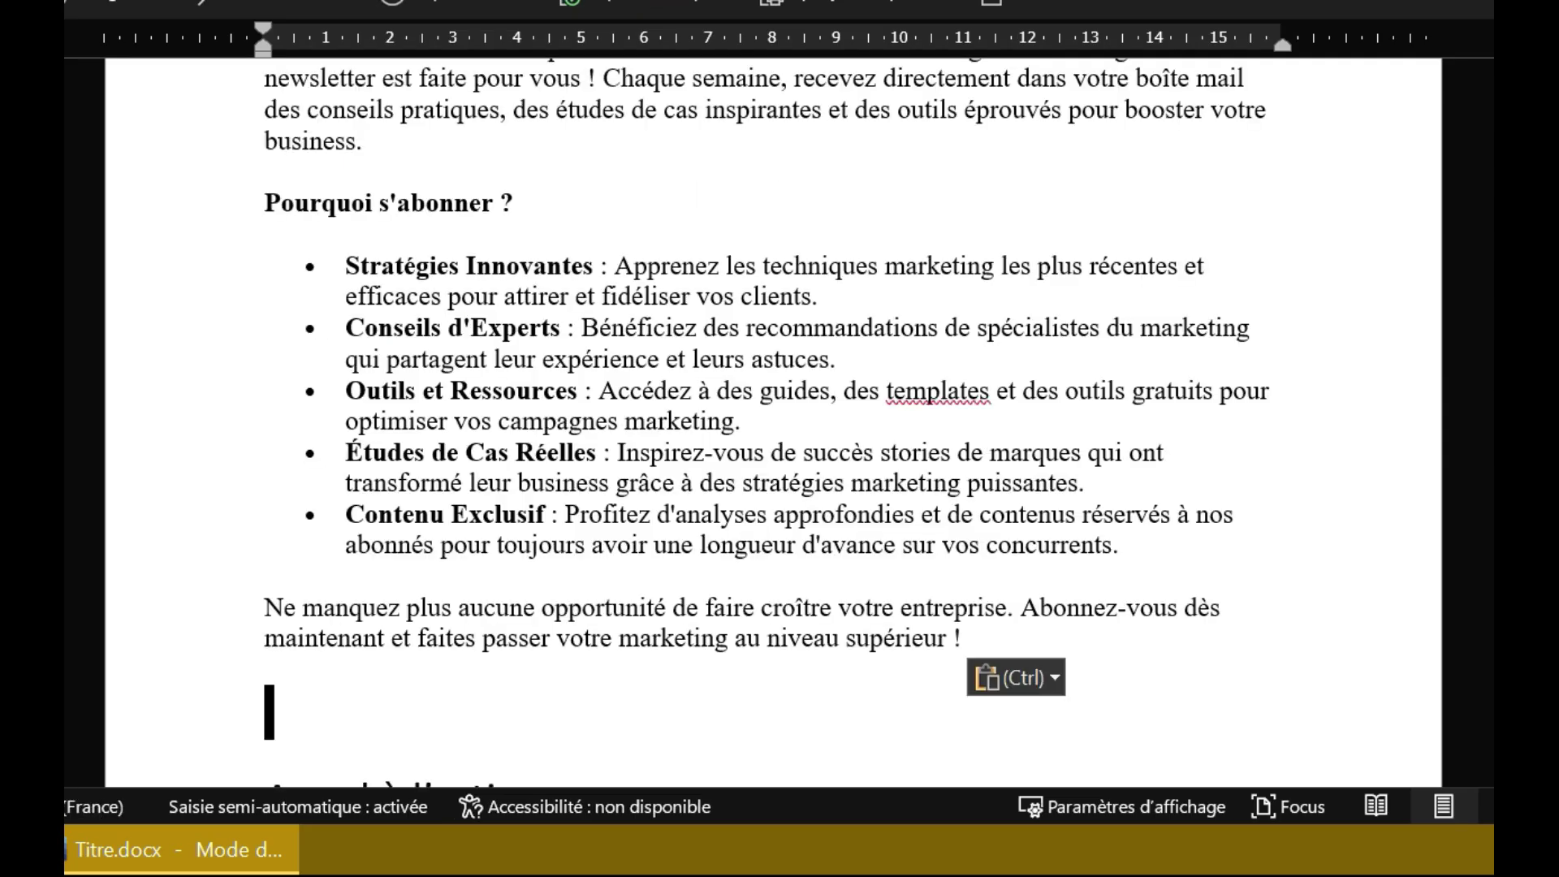
Step: Check the pasted description in the Word draft, then return to the ChatGPT conversation
scroll(771, 406, "up", 4)
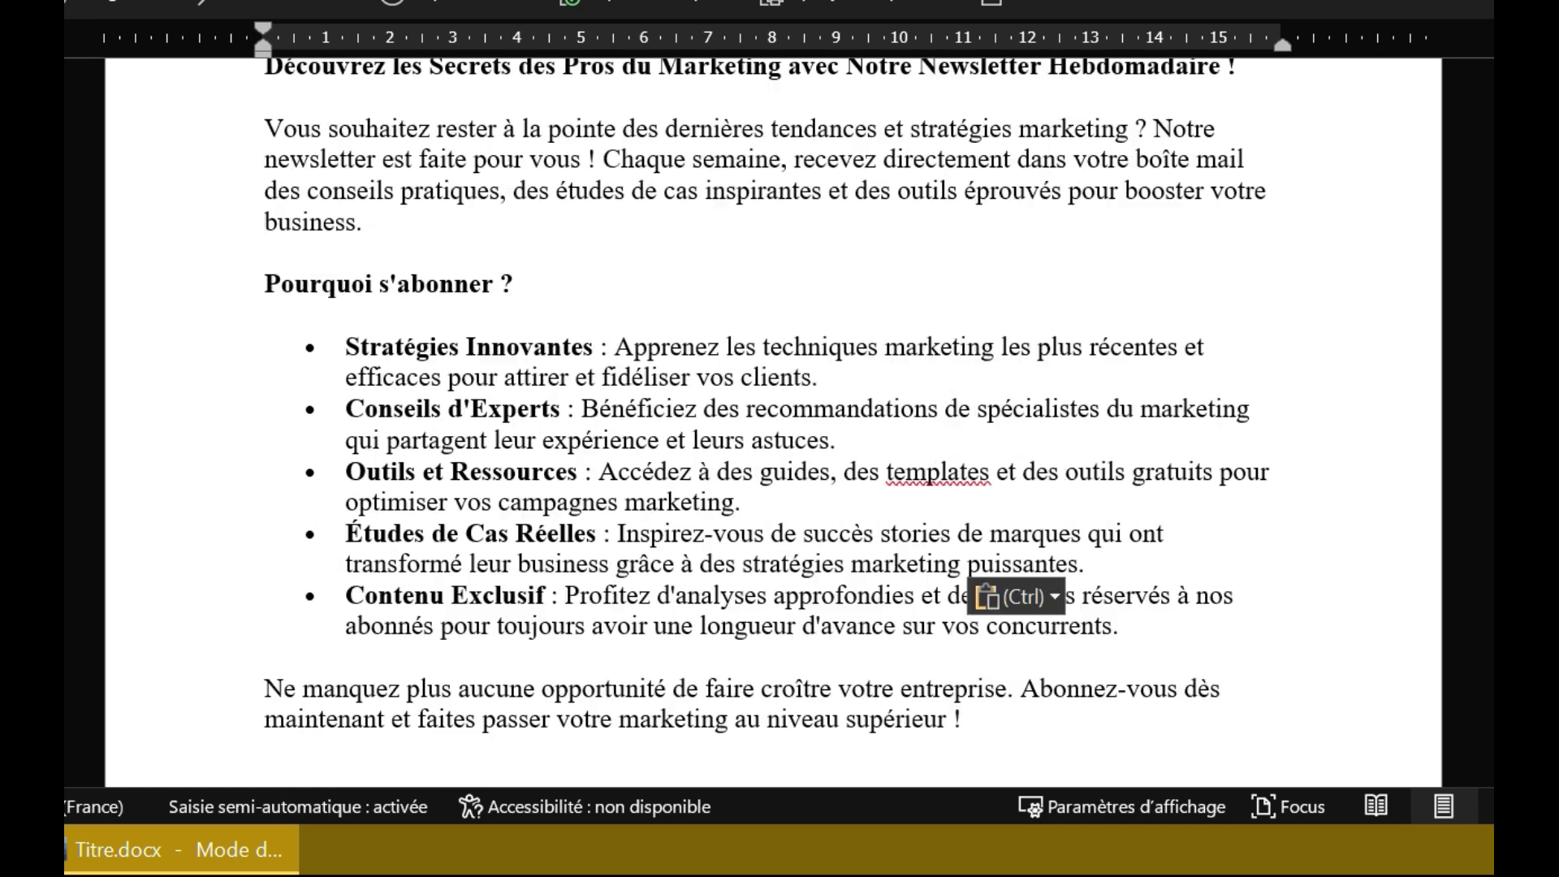
scroll(771, 422, "down", 4)
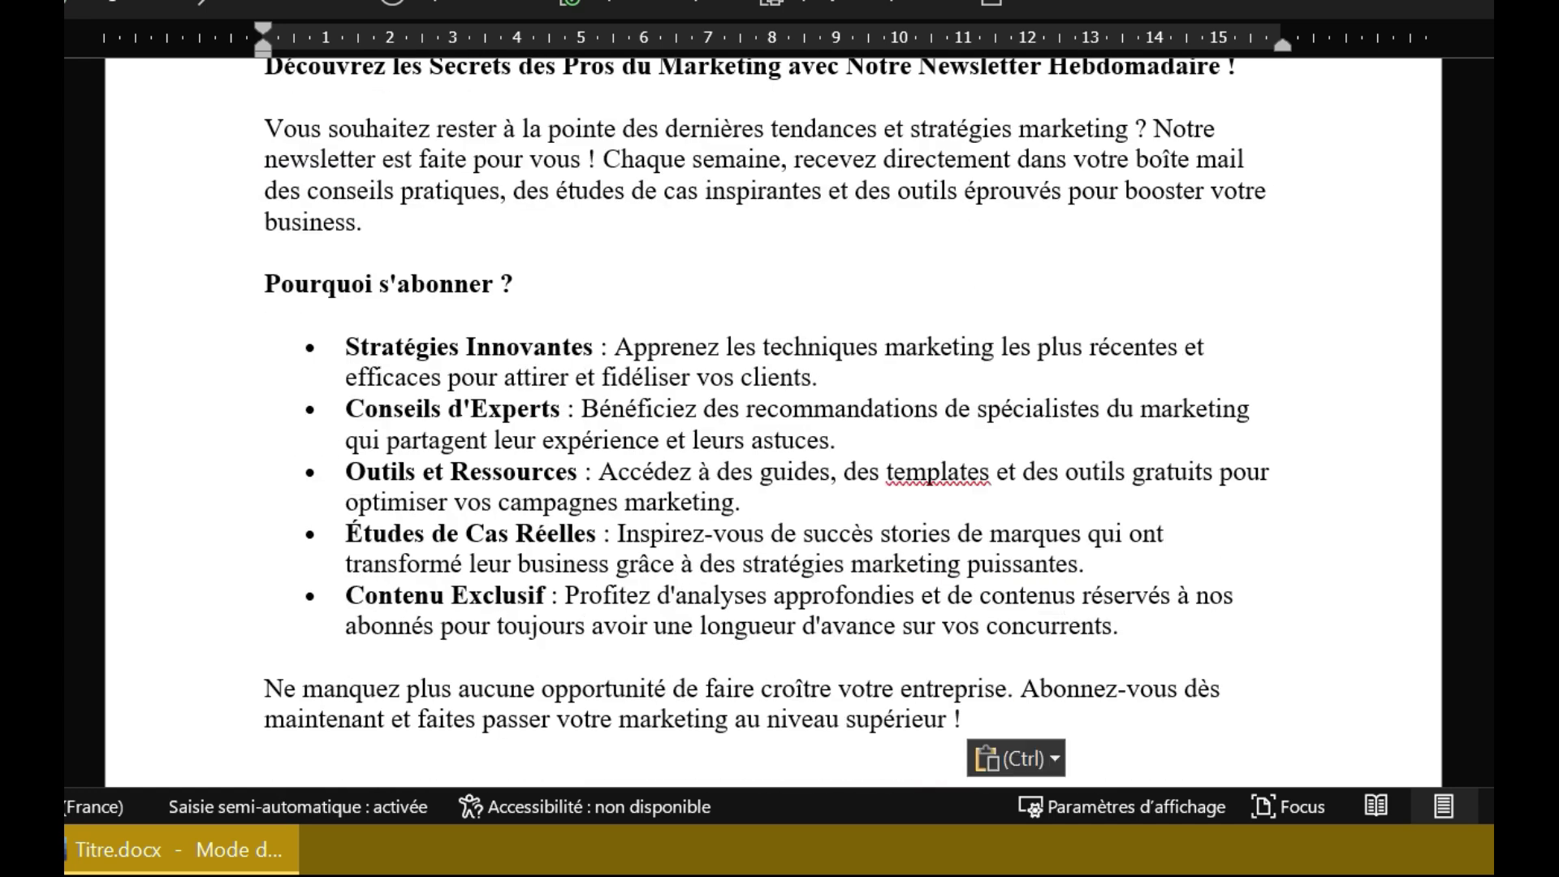
key("alt+Tab")
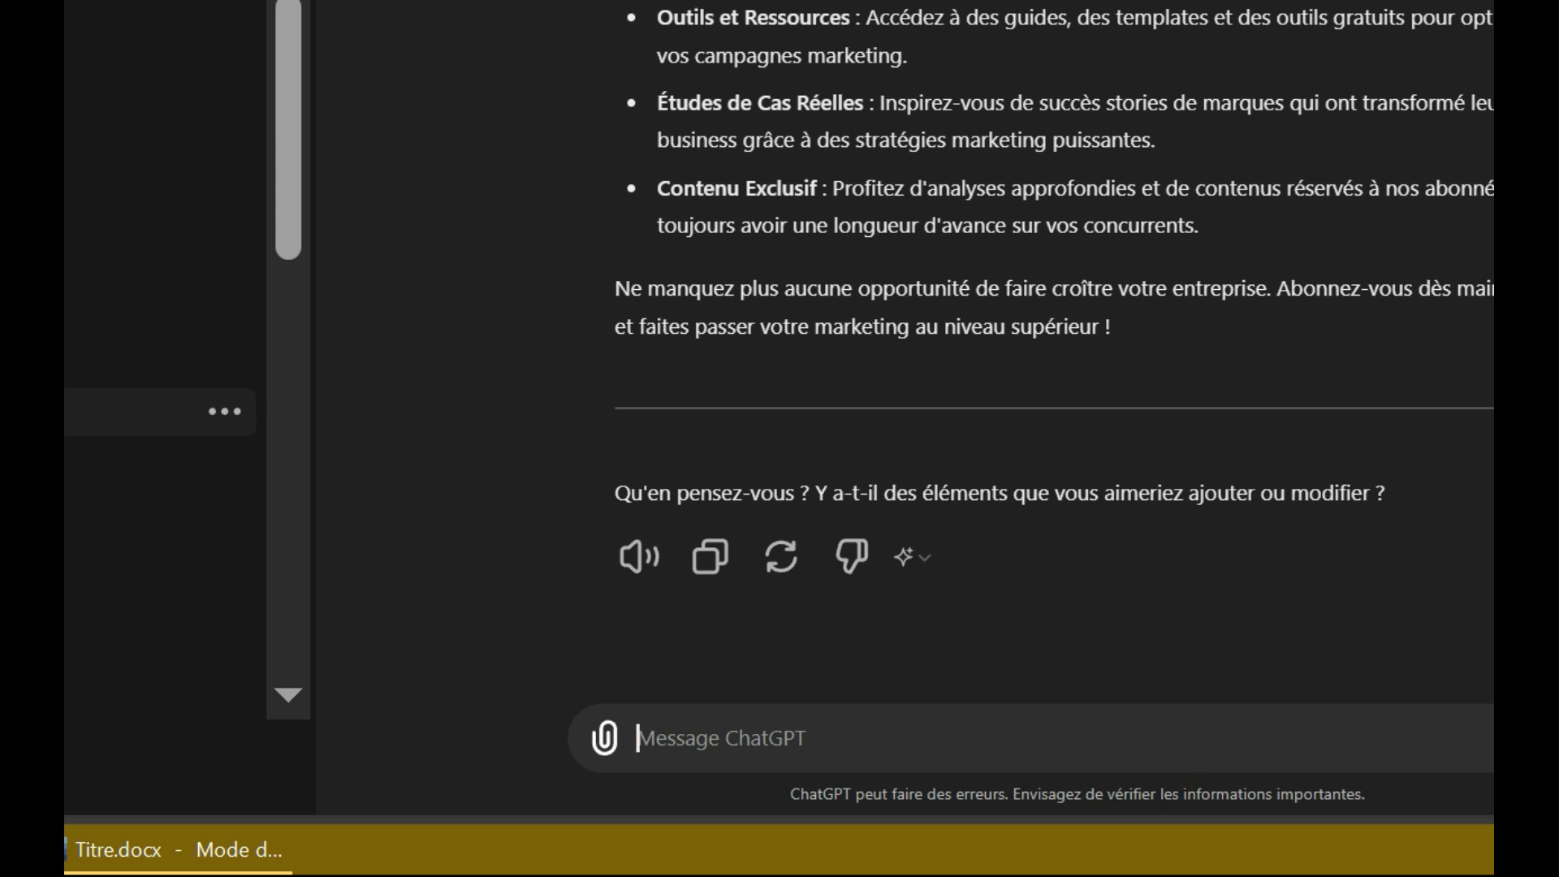
Step: Ask ChatGPT for a call to action ending with 'Oui, je veux booster mon business !'
type("Rédige -moi un appel à l’action percuttant pour cette page de capture")
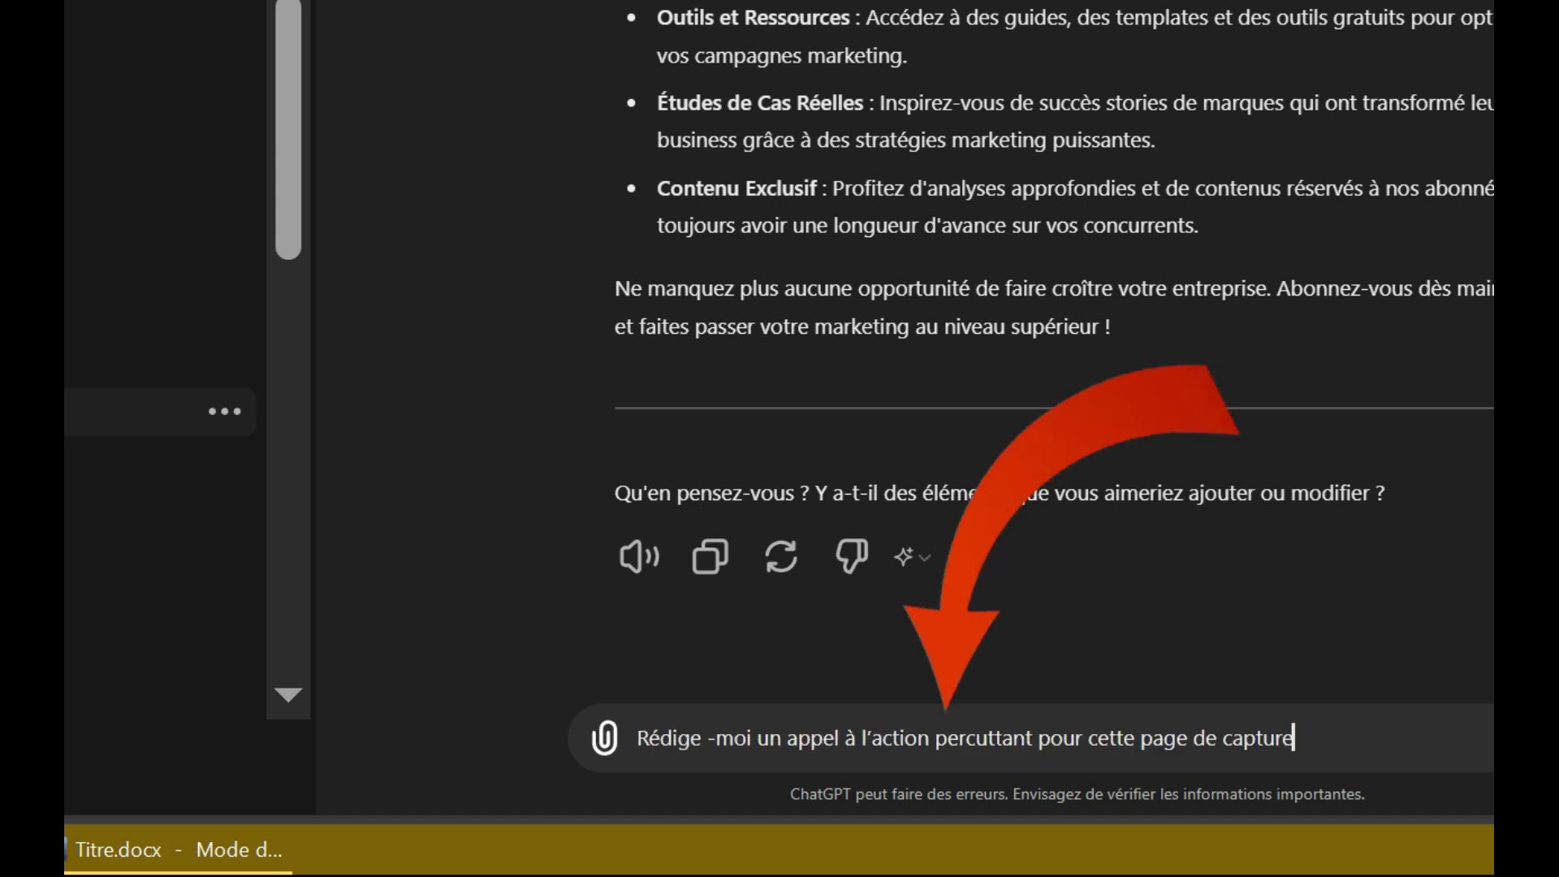
key("Return")
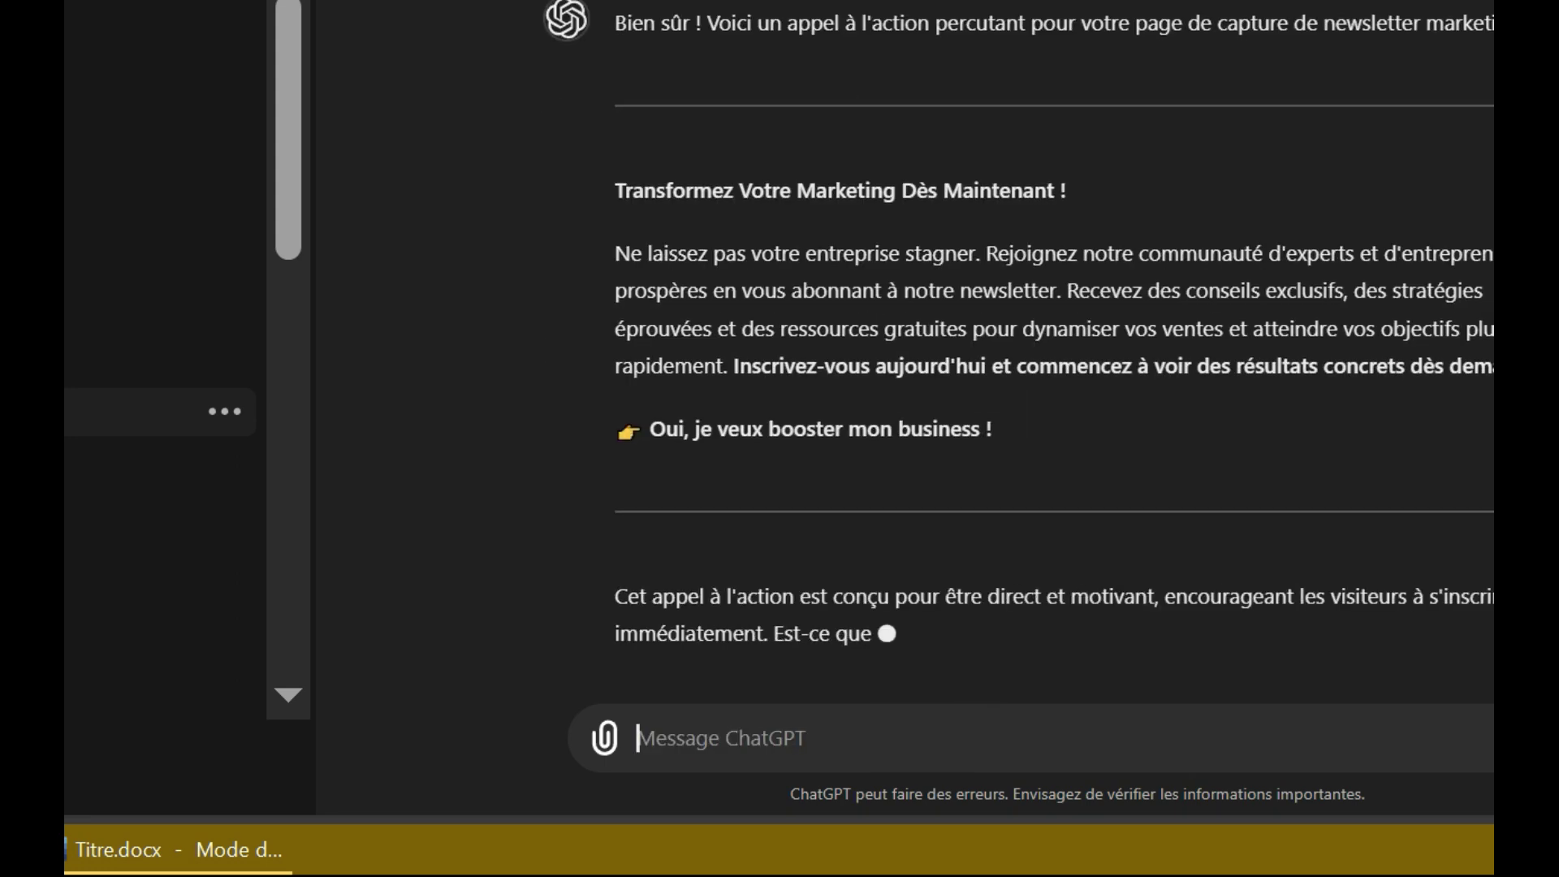
scroll(1056, 366, "up", 7)
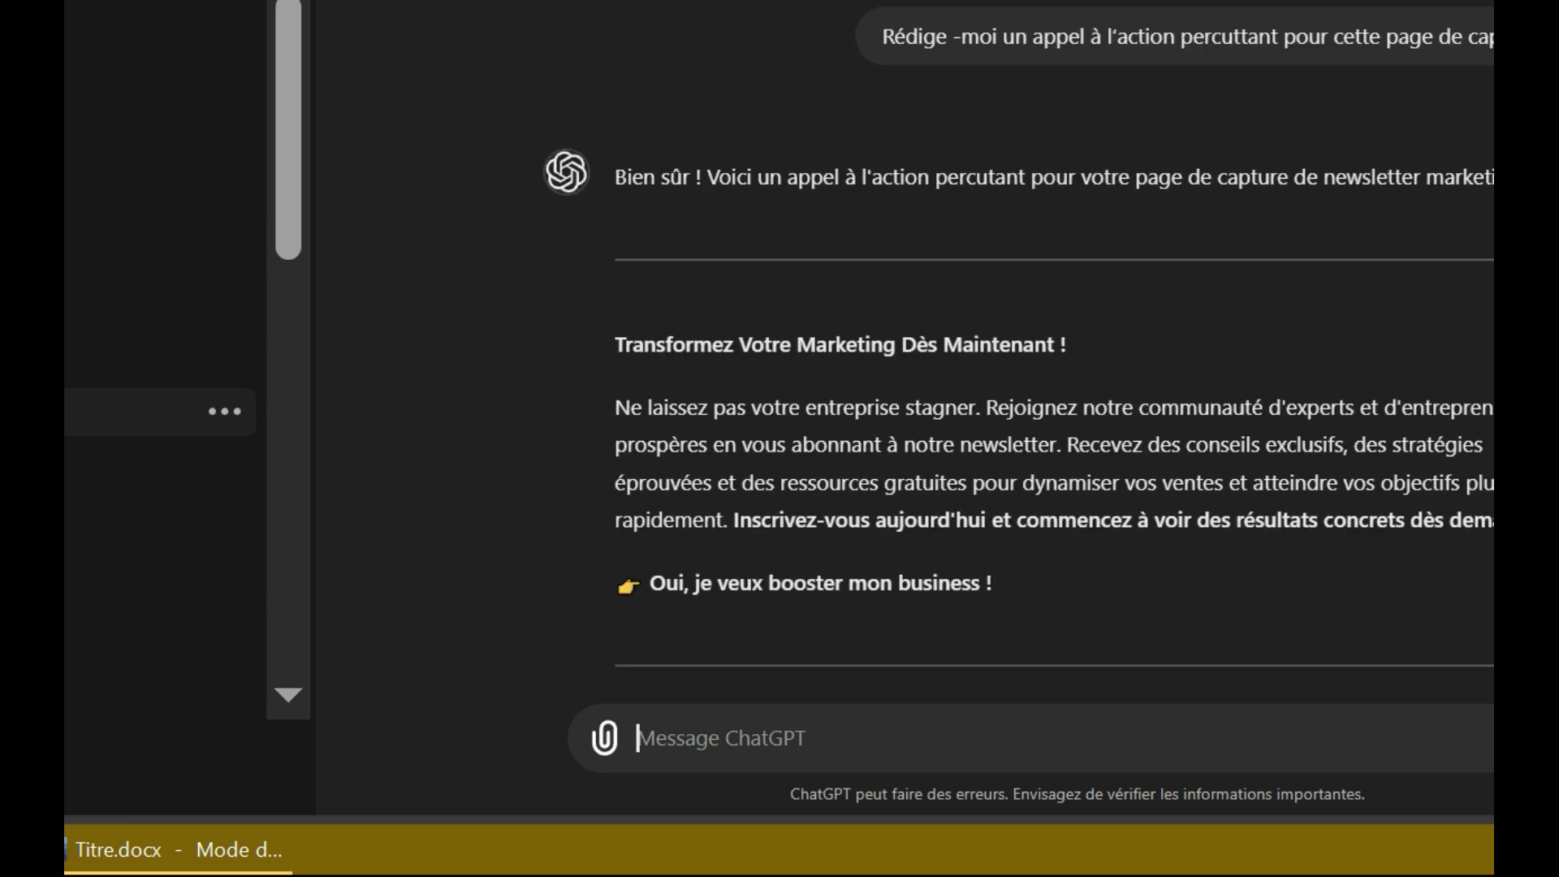
scroll(1055, 366, "down", 4)
Step: Paste the 'Transformez Votre Marketing Dès Maintenant !' reply under Appel à l'action and review the draft
key("alt+Tab")
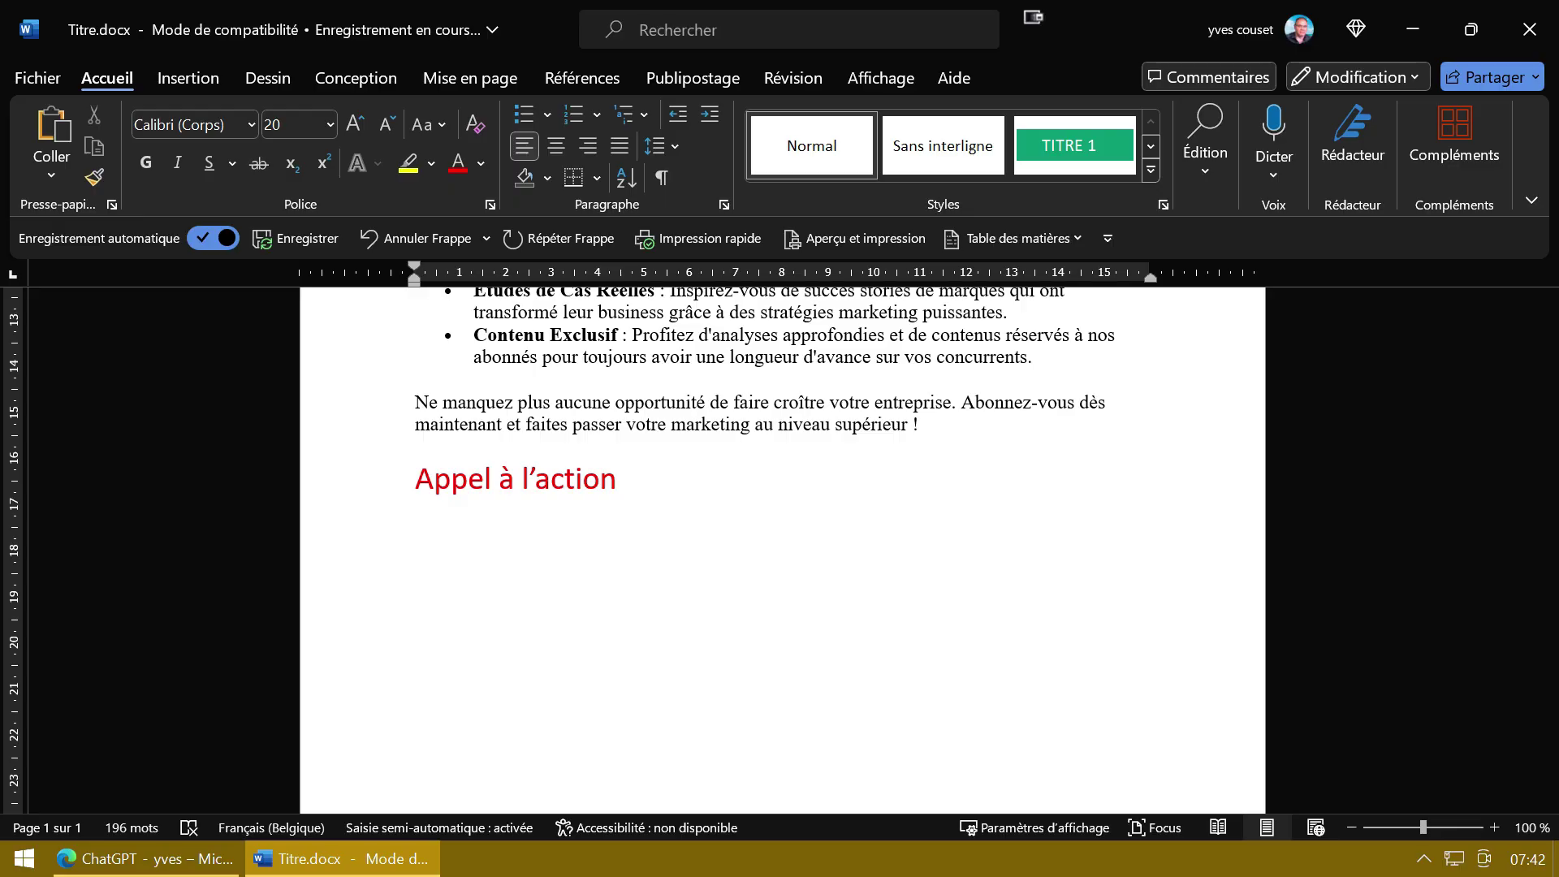
type("Transformez Votre Marketing Dès Maintenant ! Ne laissez pas votre entreprise stagner. Rejoignez notre communauté d'experts et d'entrepreneurs prospères en vous abonnant à notre newsletter. Recevez des conseils exclusifs, des stratégies éprouvées et des ressources gratuites pour dynamiser vos ventes et atteindre vos objectifs plus rapidement. Inscrivez-vous aujourd'hui et commencez à voir des résultats concrets dès demain ! 👉 Oui, je veux booster mon business !")
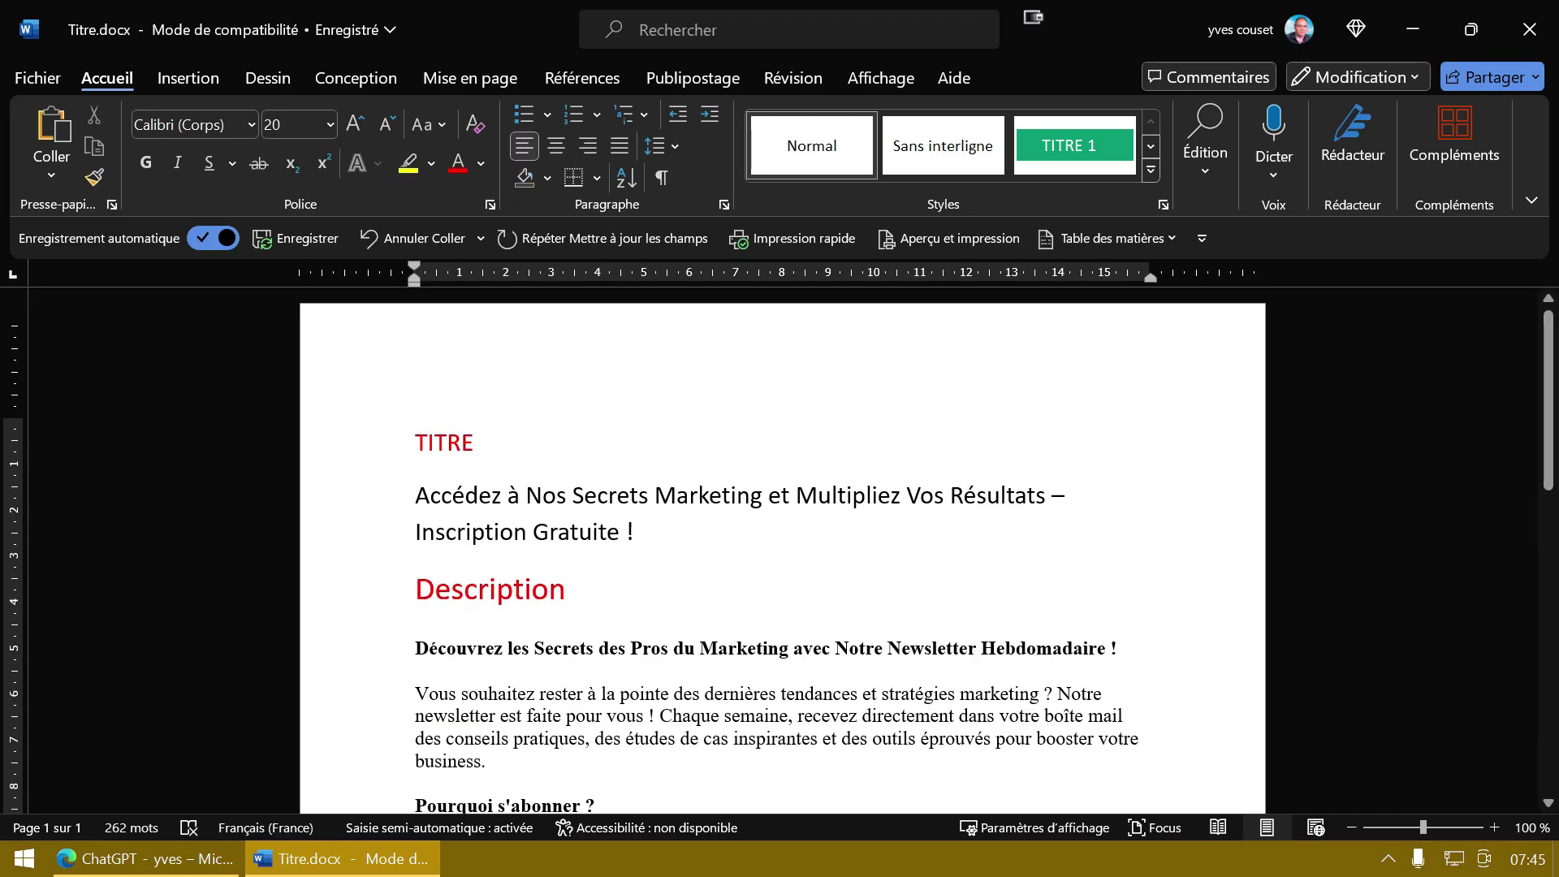
scroll(782, 552, "down", 1)
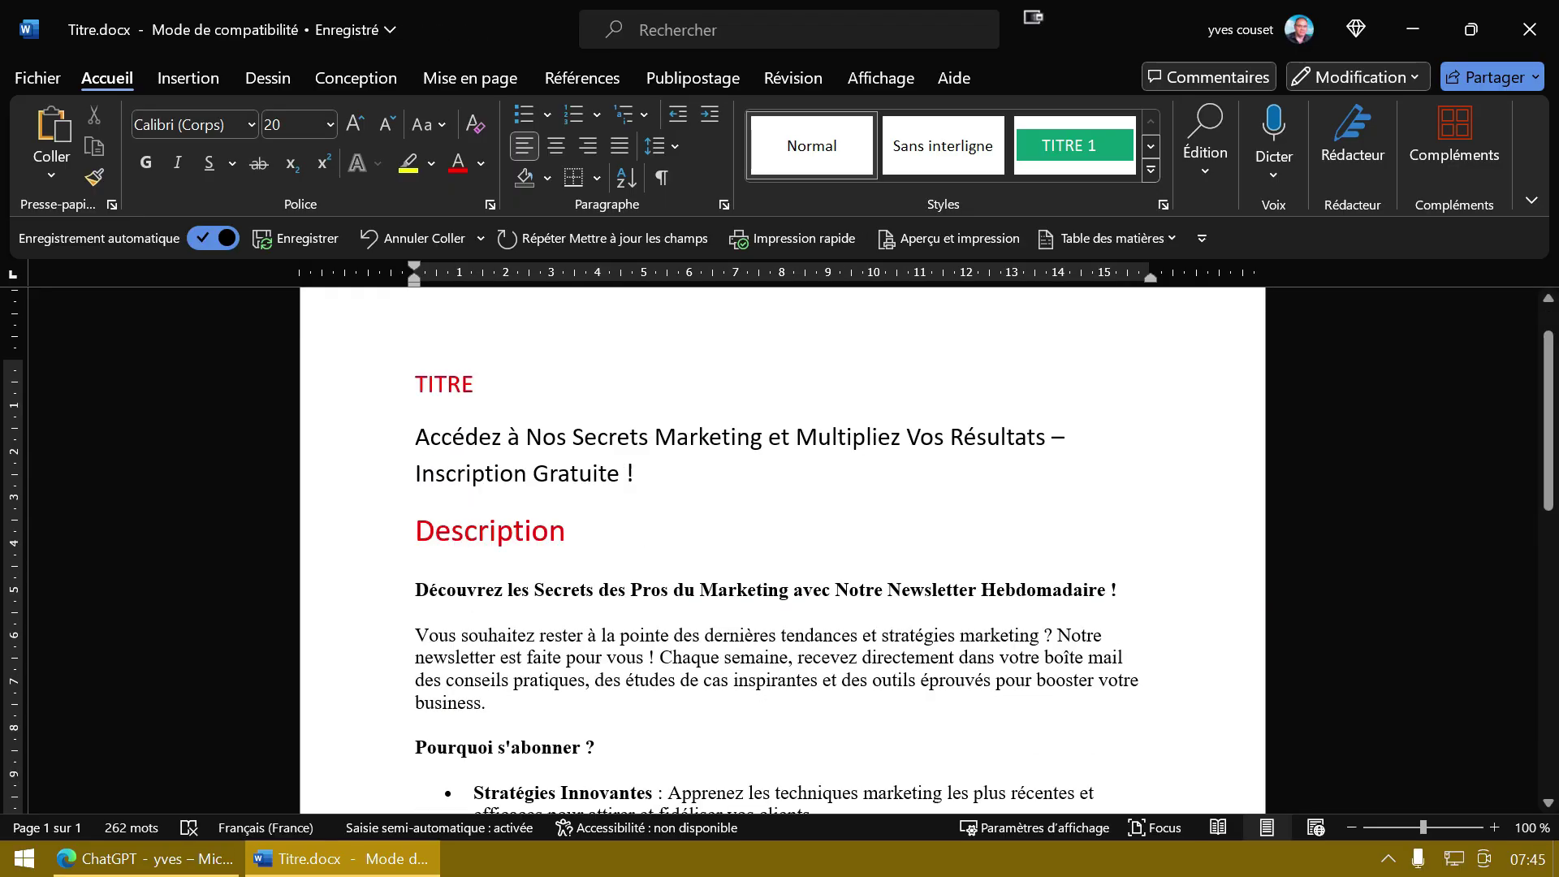
scroll(782, 552, "down", 1)
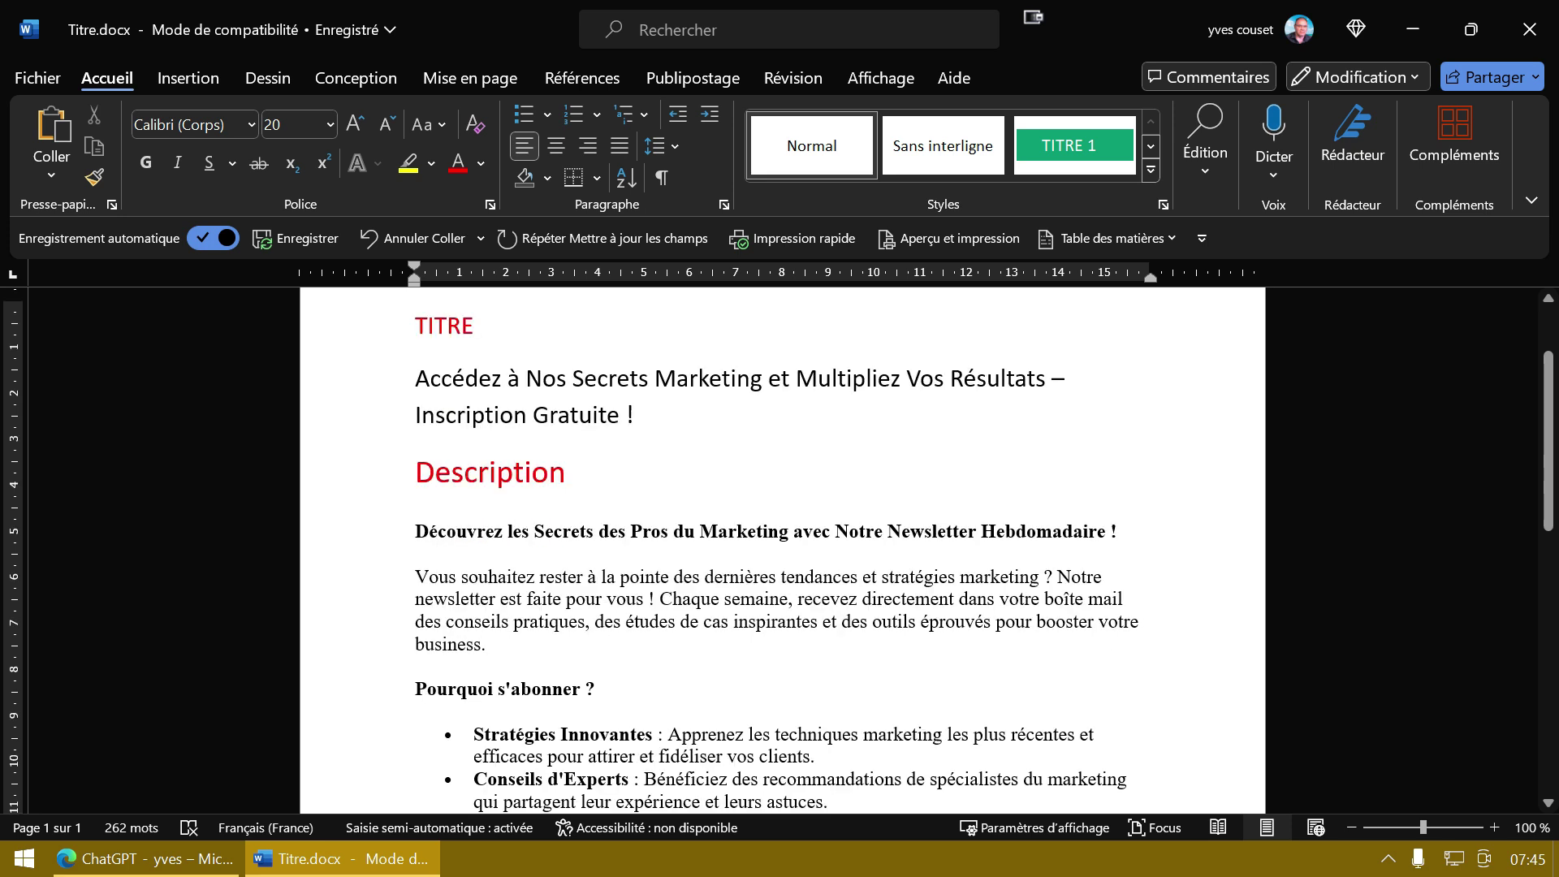
scroll(782, 552, "down", 7)
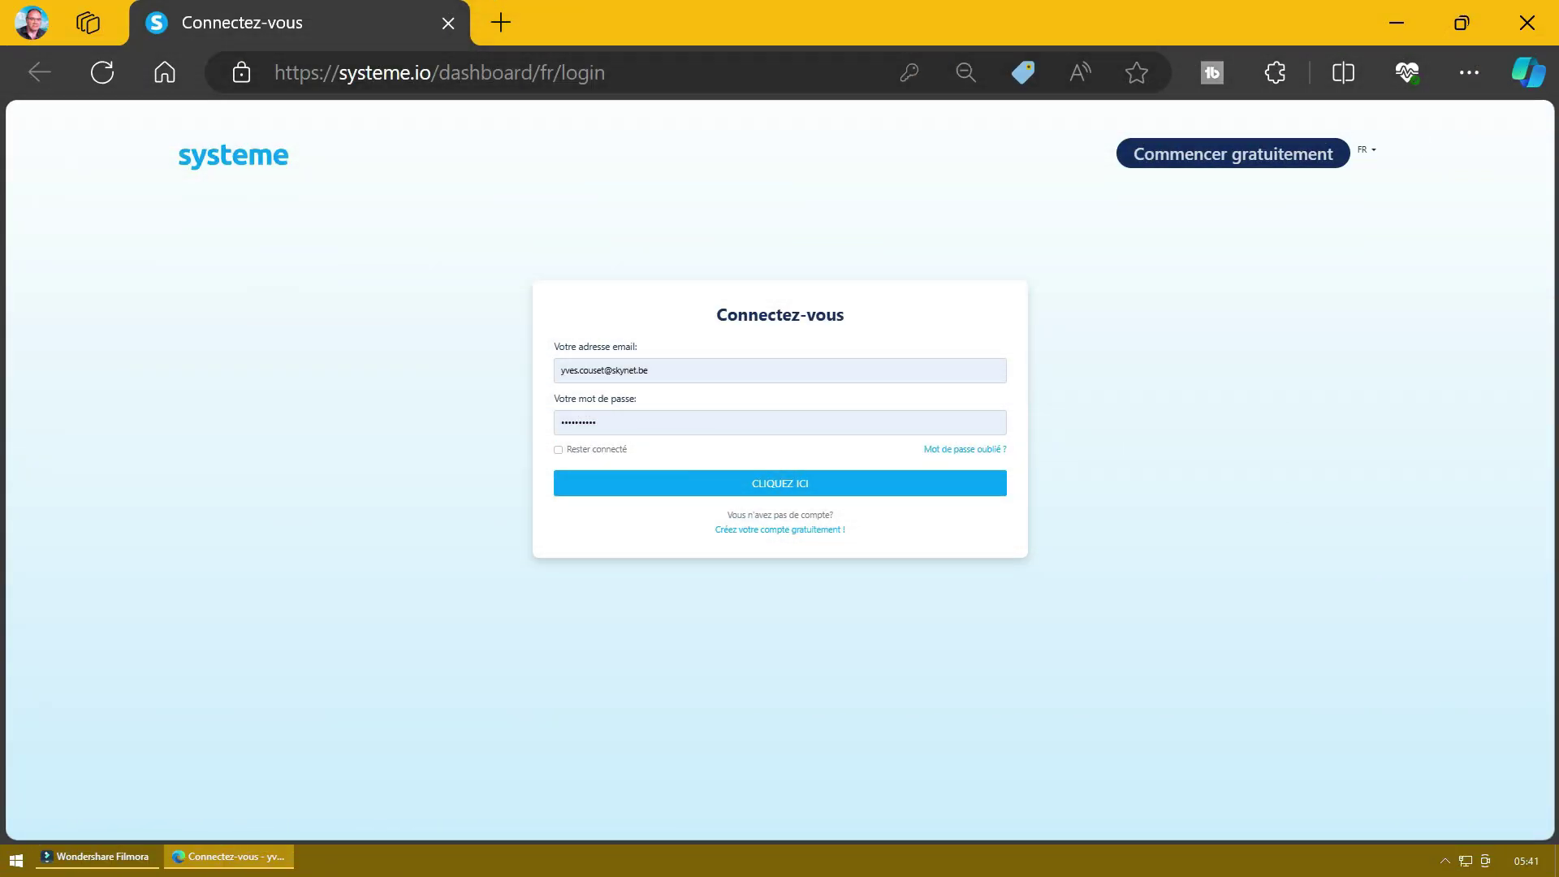
Step: Sign in to systeme.io and start a new funnel named 'test' from the Tunnels list
key("Return")
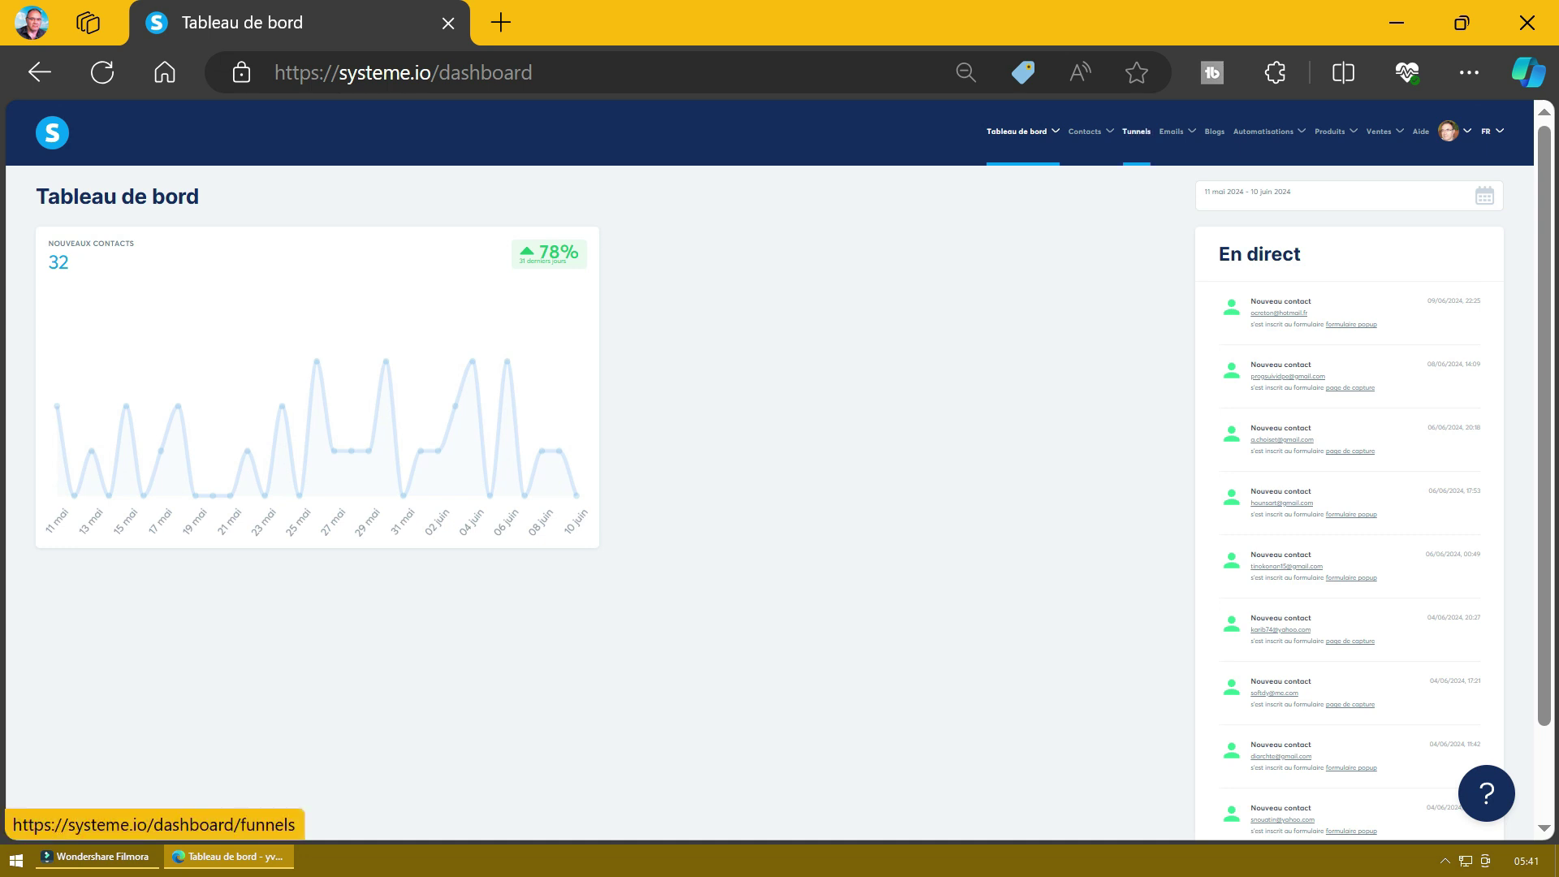
left_click(1135, 131)
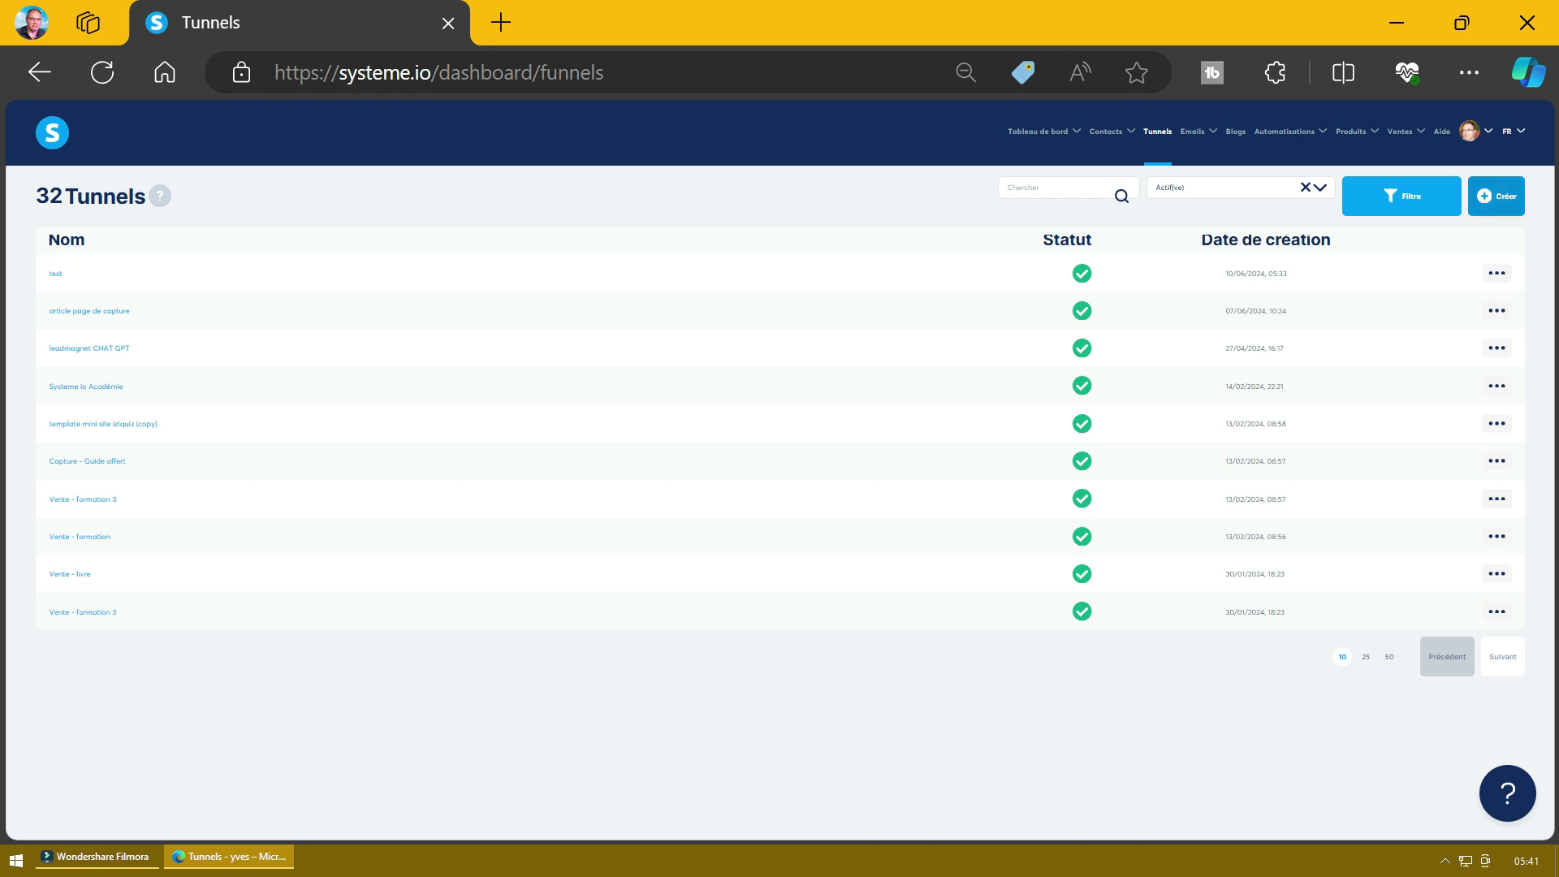
left_click(1496, 196)
left_click(678, 273)
type("l")
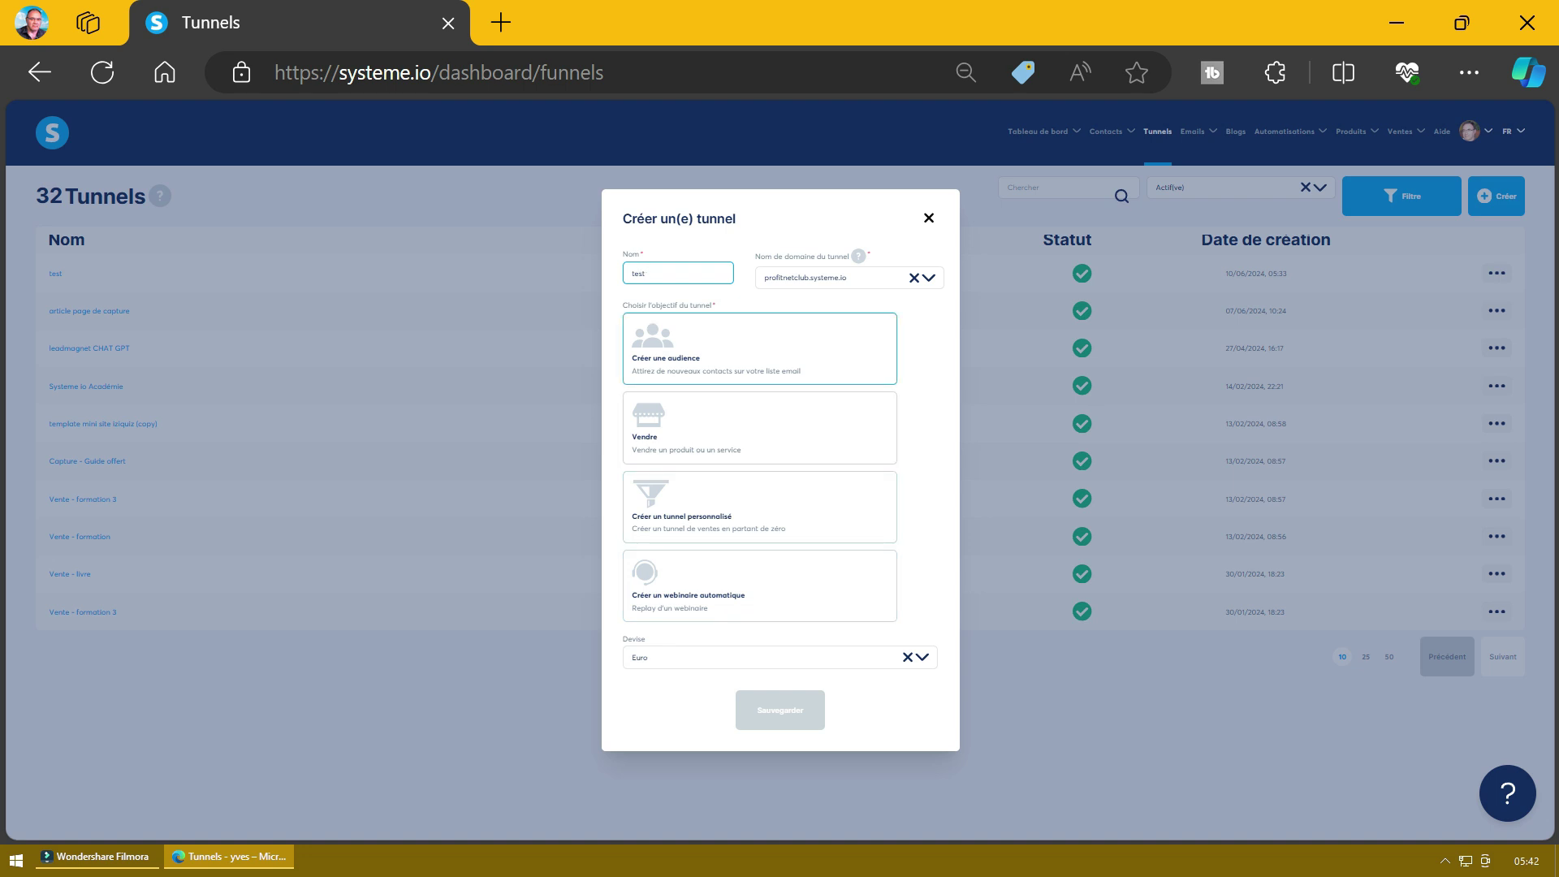
Step: Save the 'test' funnel with the 'Créer une audience' goal and open it
left_click(759, 348)
left_click(780, 710)
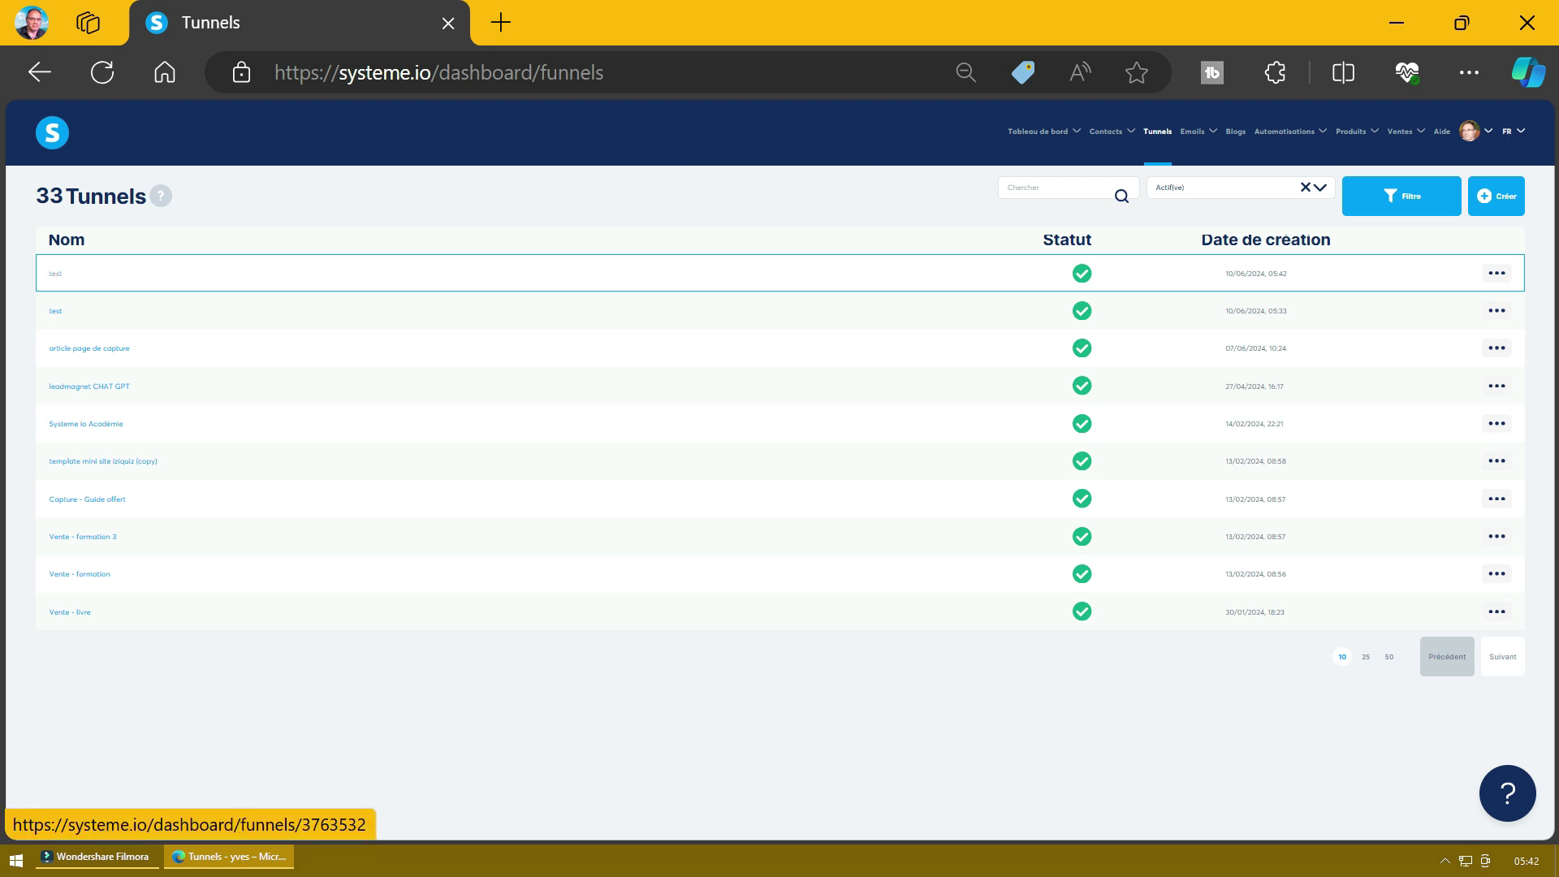
left_click(56, 273)
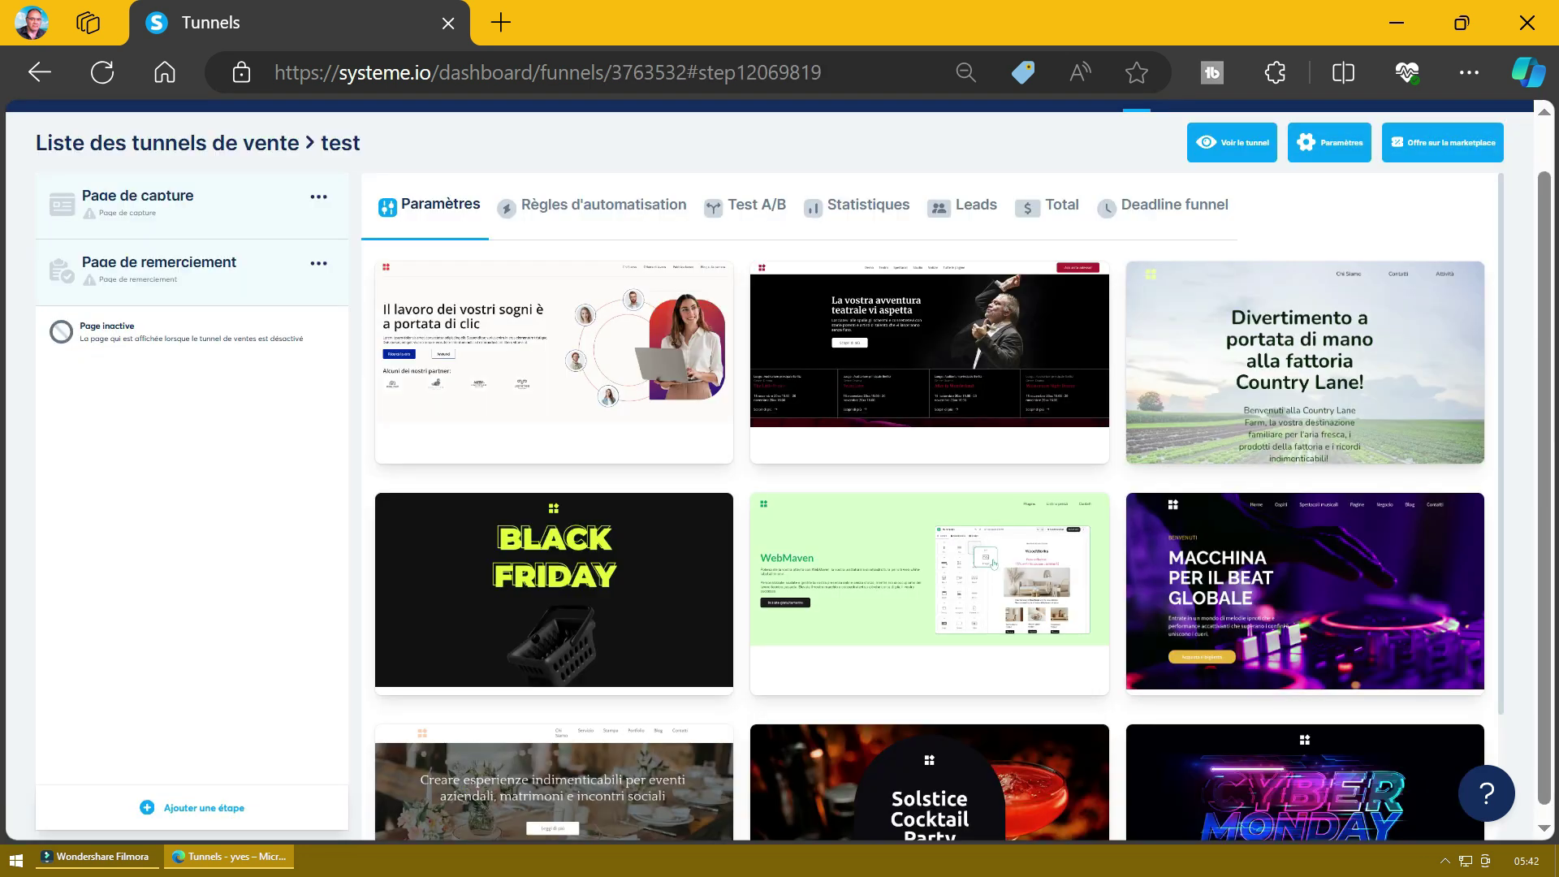
Step: Page through the capture-page template gallery to its last page
mouse_move(554, 362)
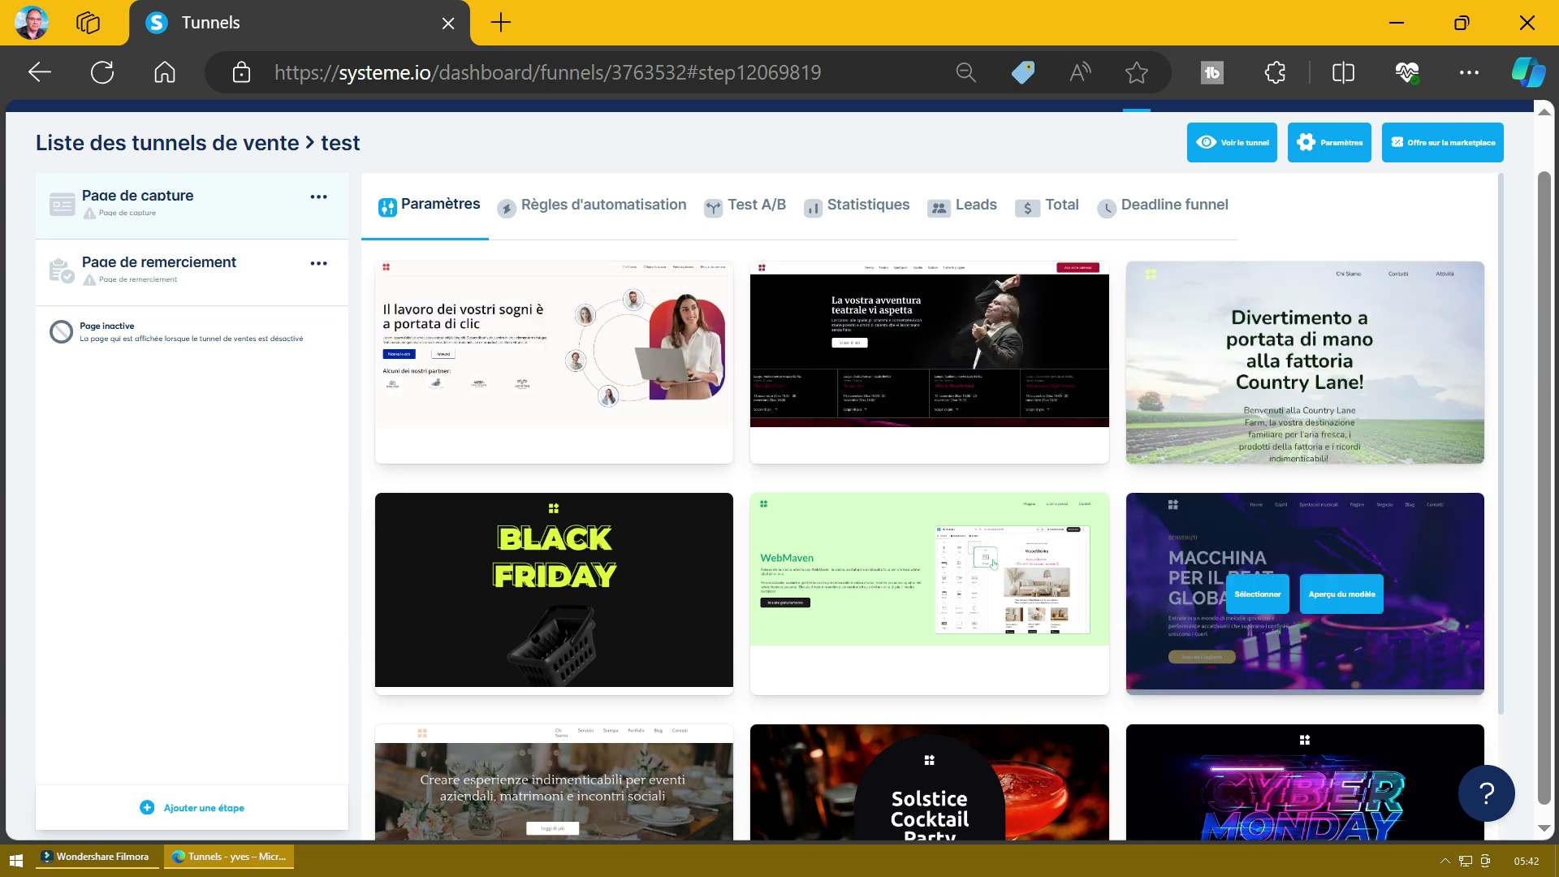
mouse_move(554, 593)
scroll(554, 593, "down", 2)
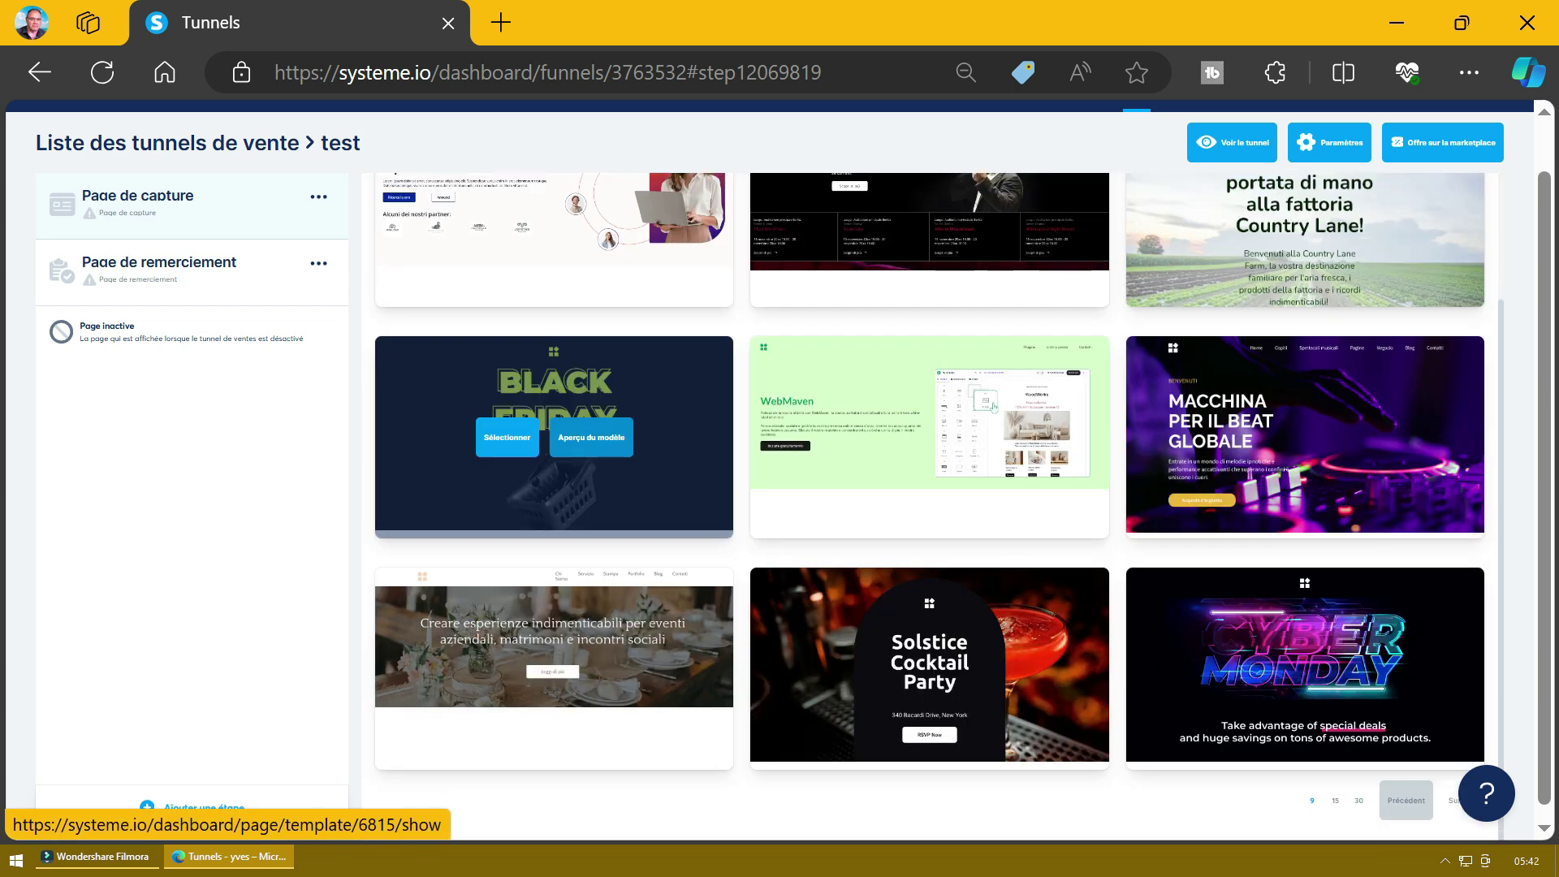
scroll(554, 487, "up", 1)
scroll(554, 487, "down", 1)
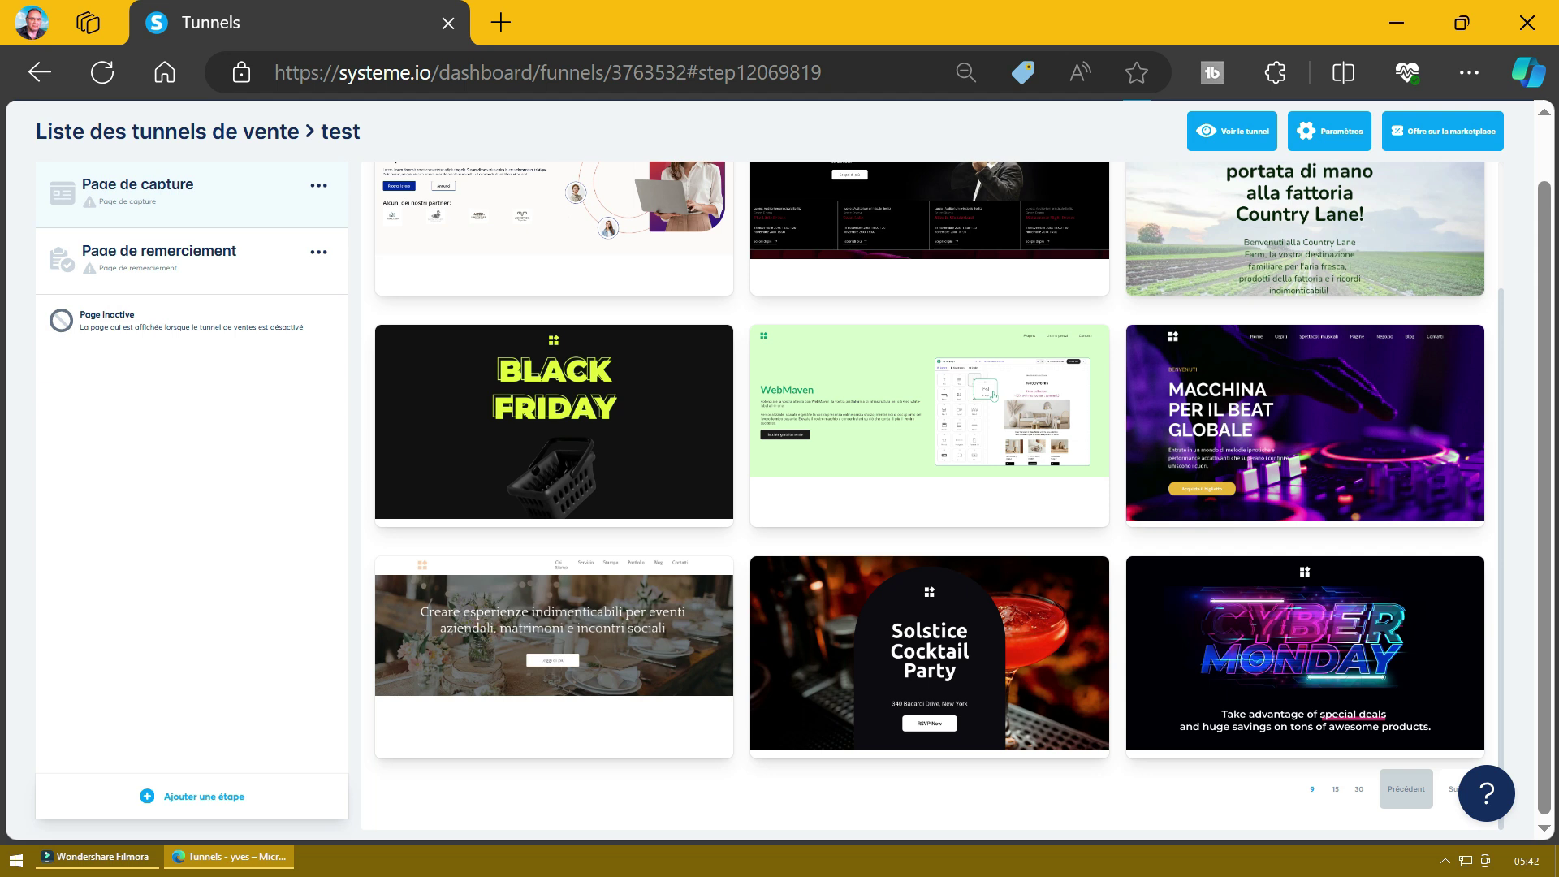
left_click(1451, 788)
scroll(1299, 690, "down", 2)
left_click(1452, 803)
scroll(1299, 650, "down", 2)
left_click(1451, 804)
scroll(1299, 649, "down", 3)
left_click(1452, 788)
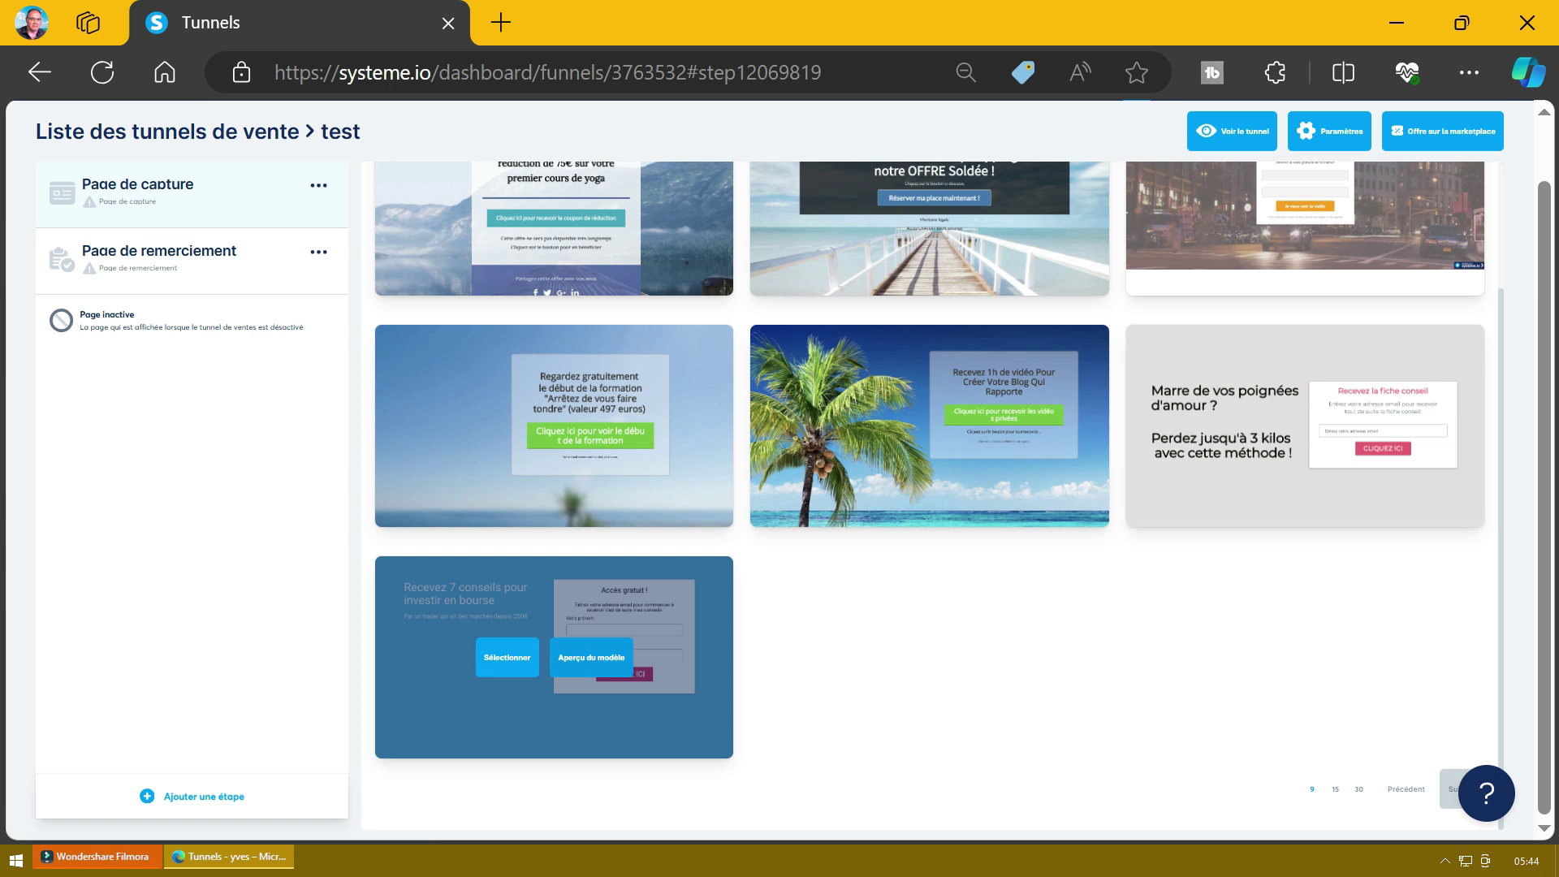
Step: Preview the blue 'Recevez 7 conseils pour investir en bourse' template, then select it
left_click(591, 658)
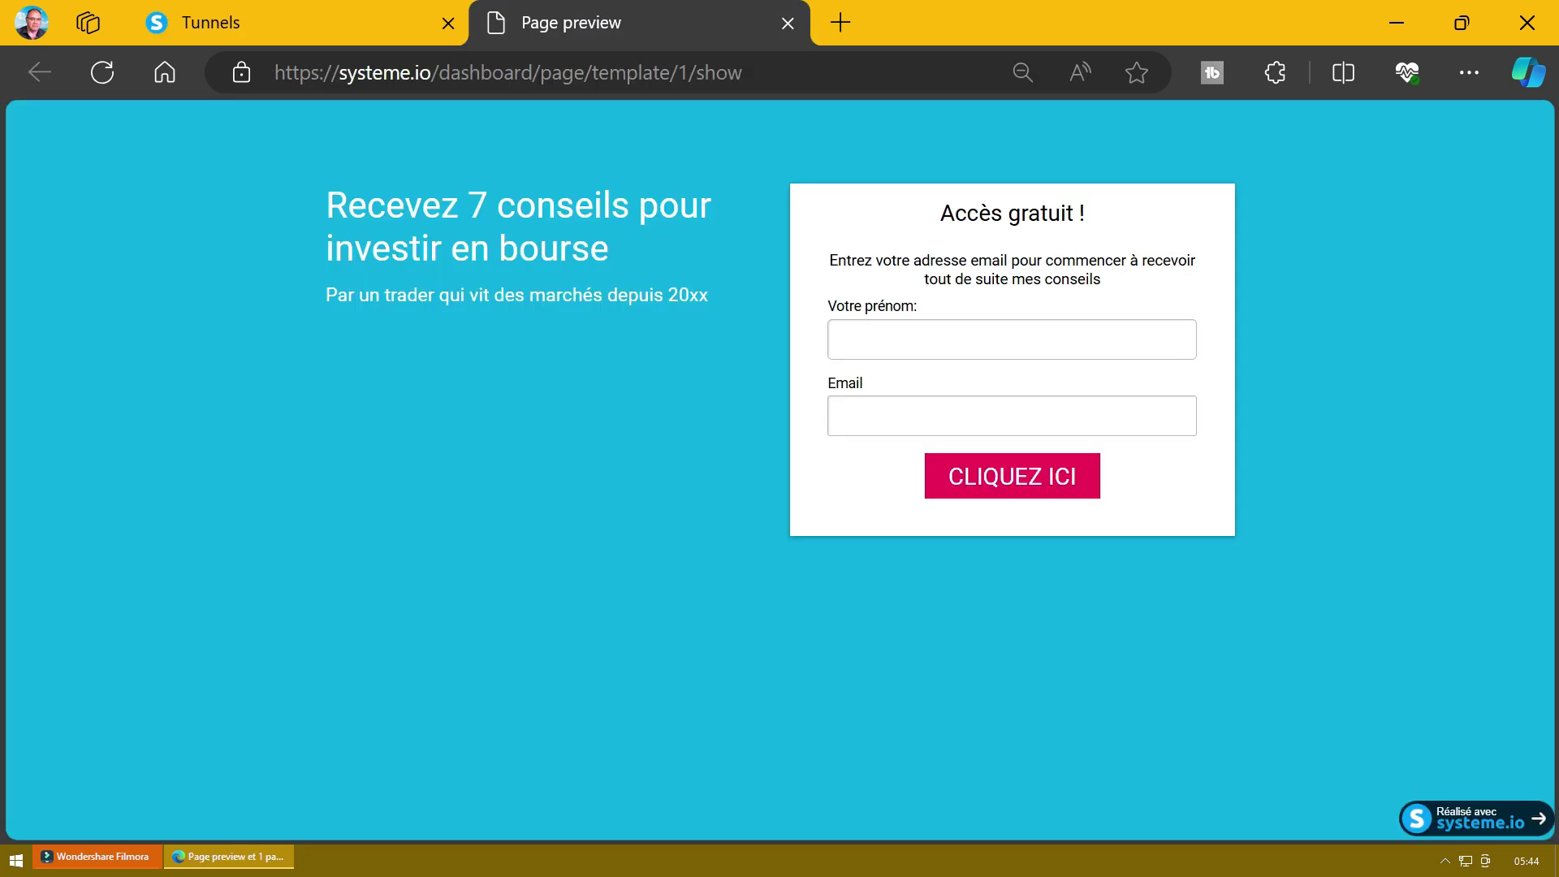
left_click(787, 23)
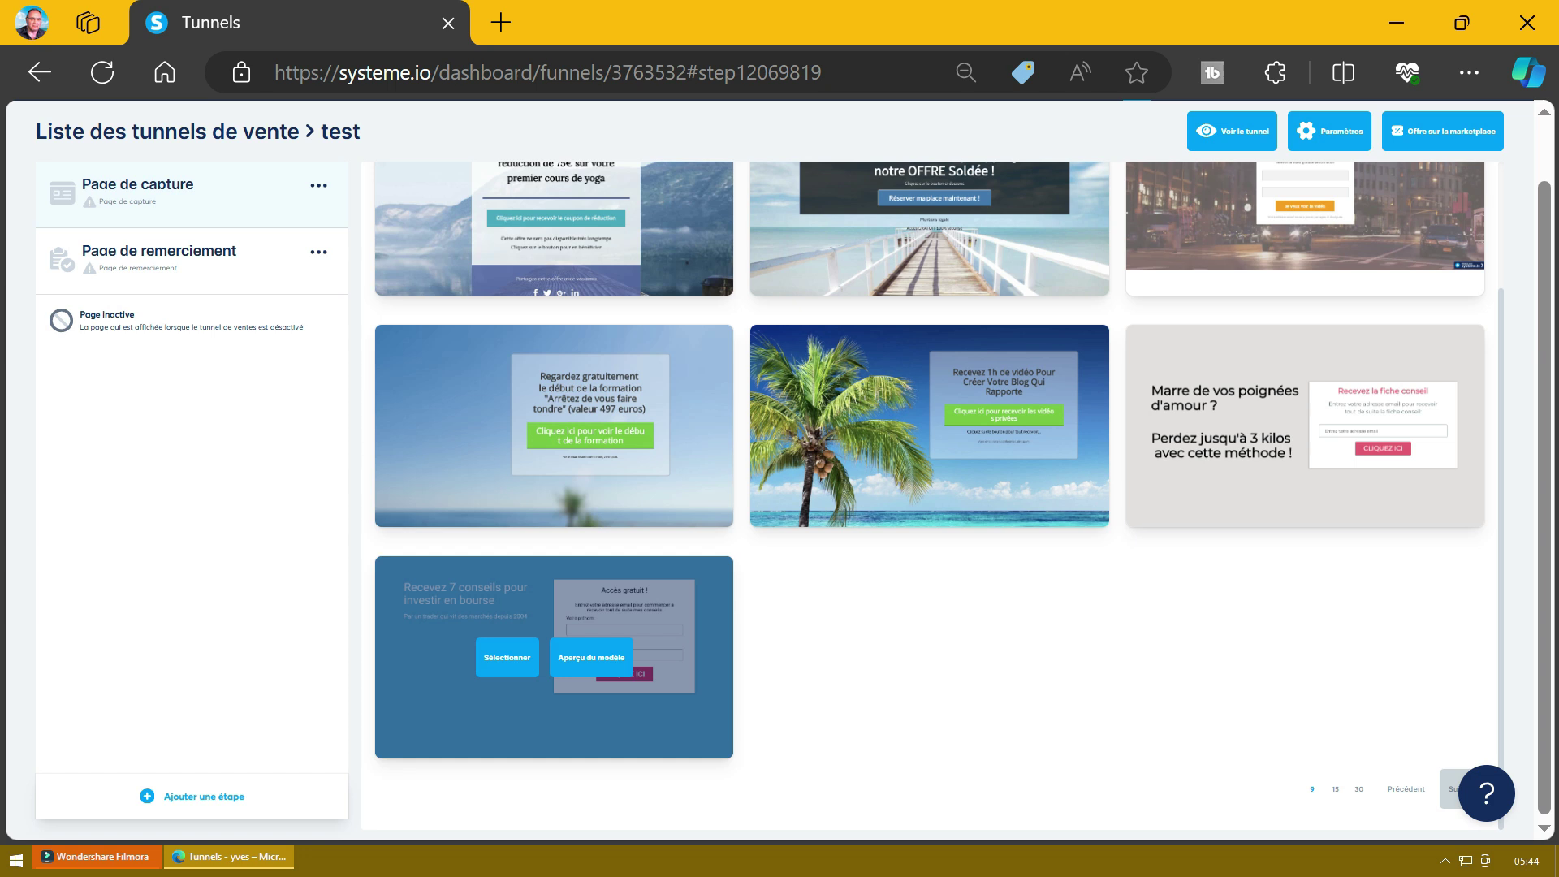
left_click(506, 658)
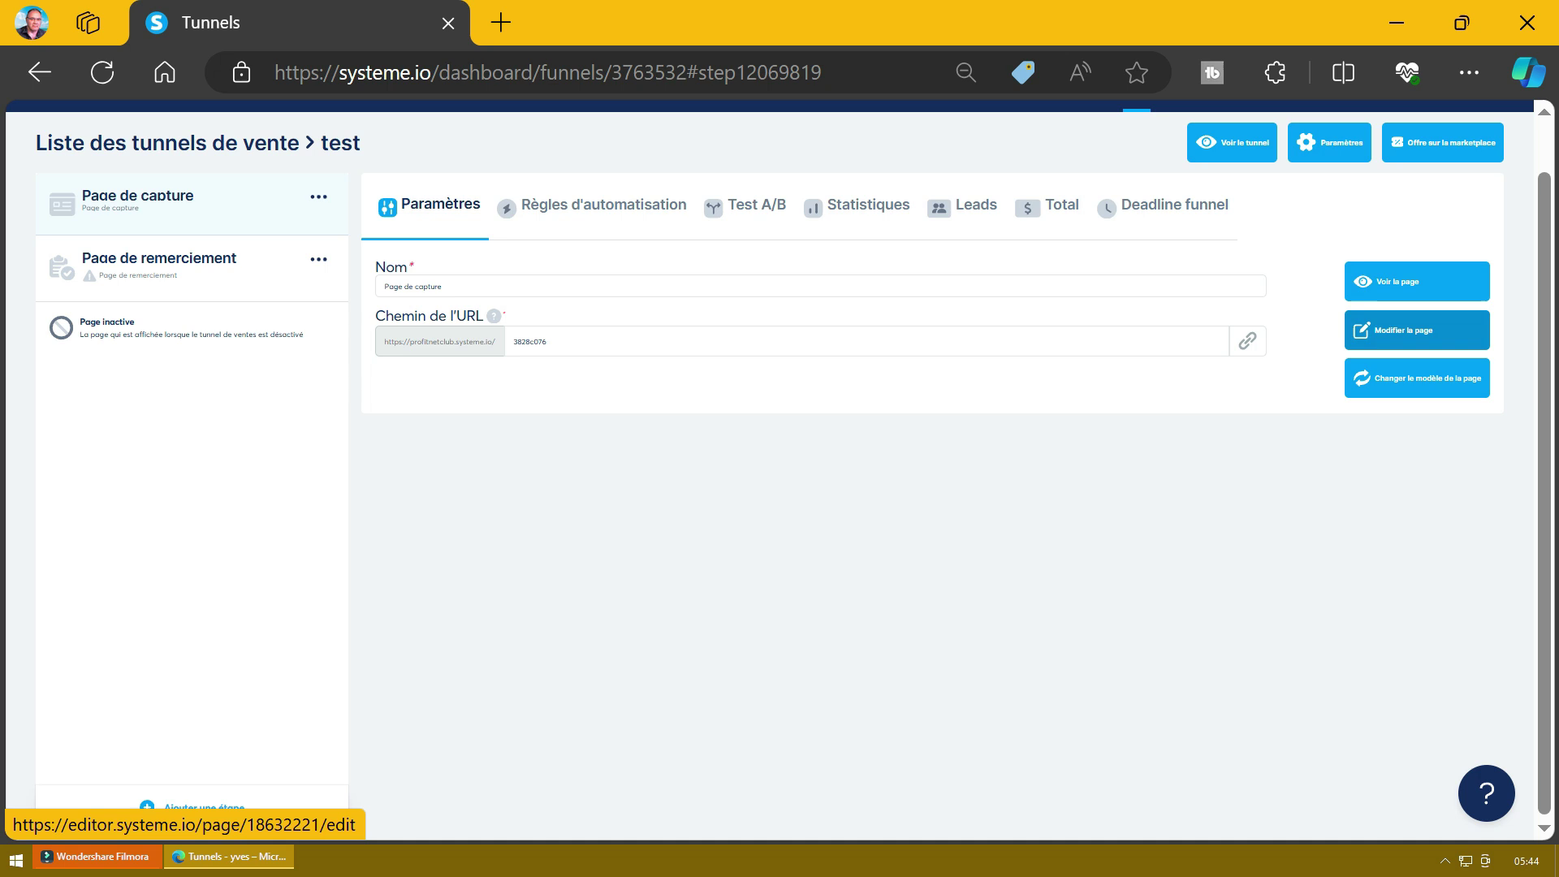
Step: Open the 'Page de capture' page of the 'test' funnel in the editor
left_click(1417, 330)
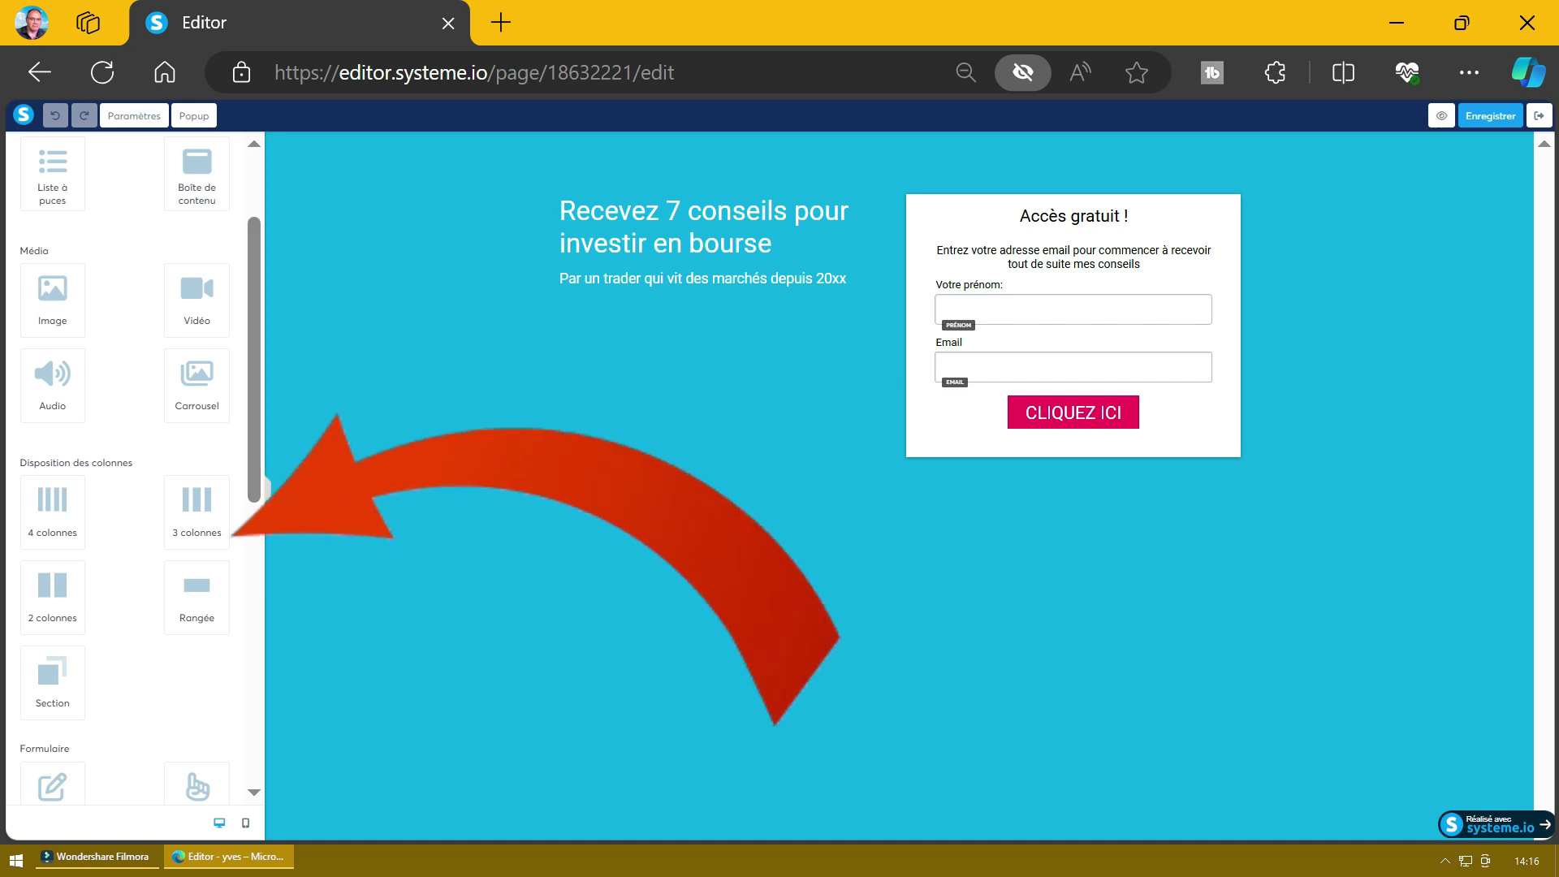
scroll(126, 471, "up", 2)
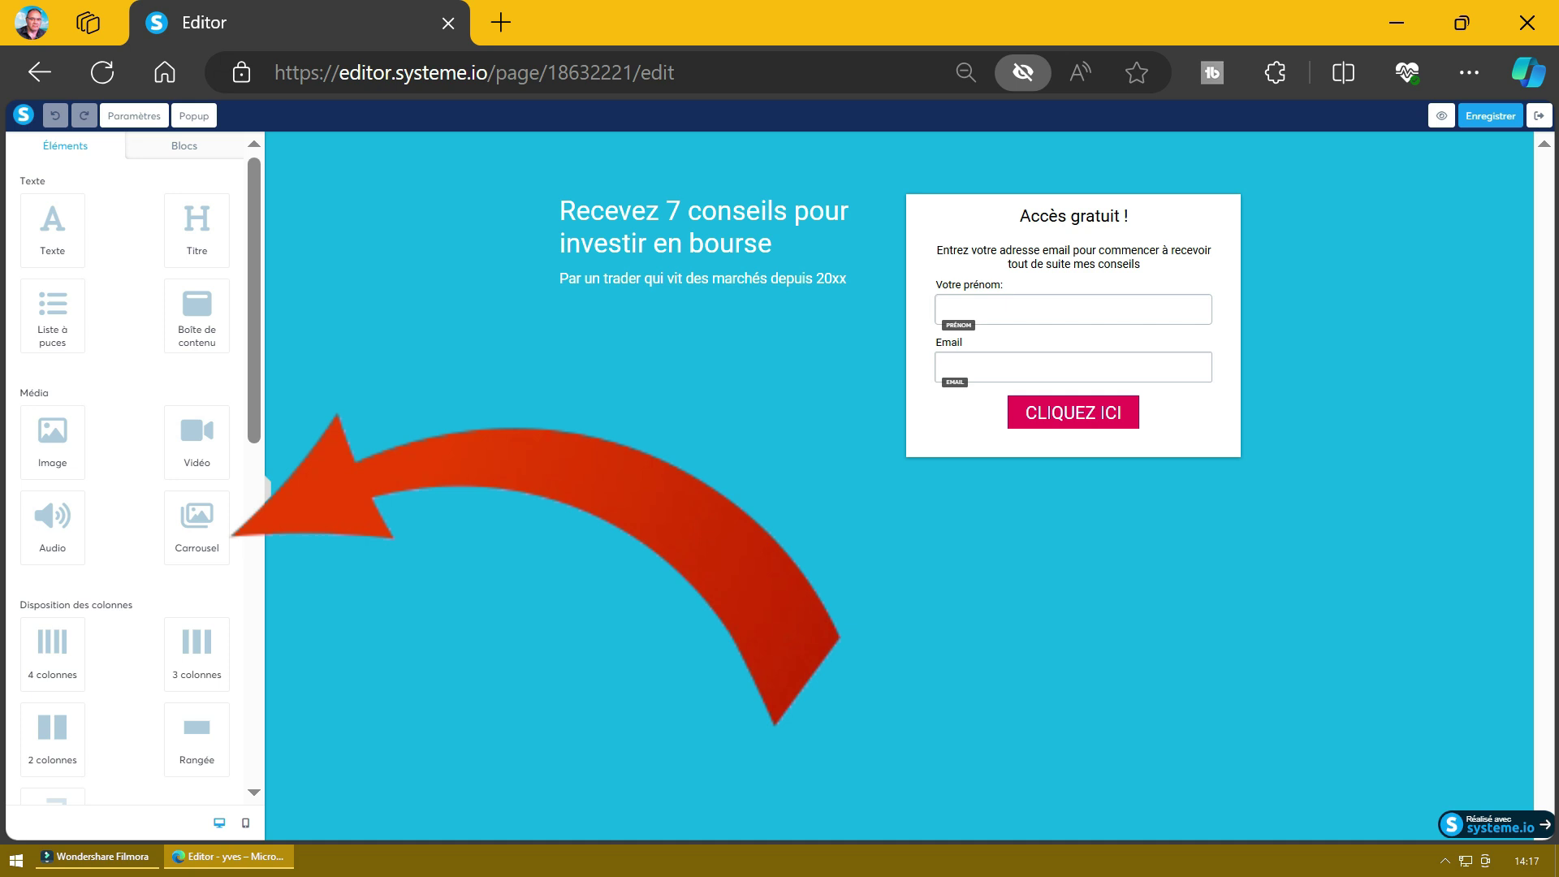
scroll(126, 471, "down", 2)
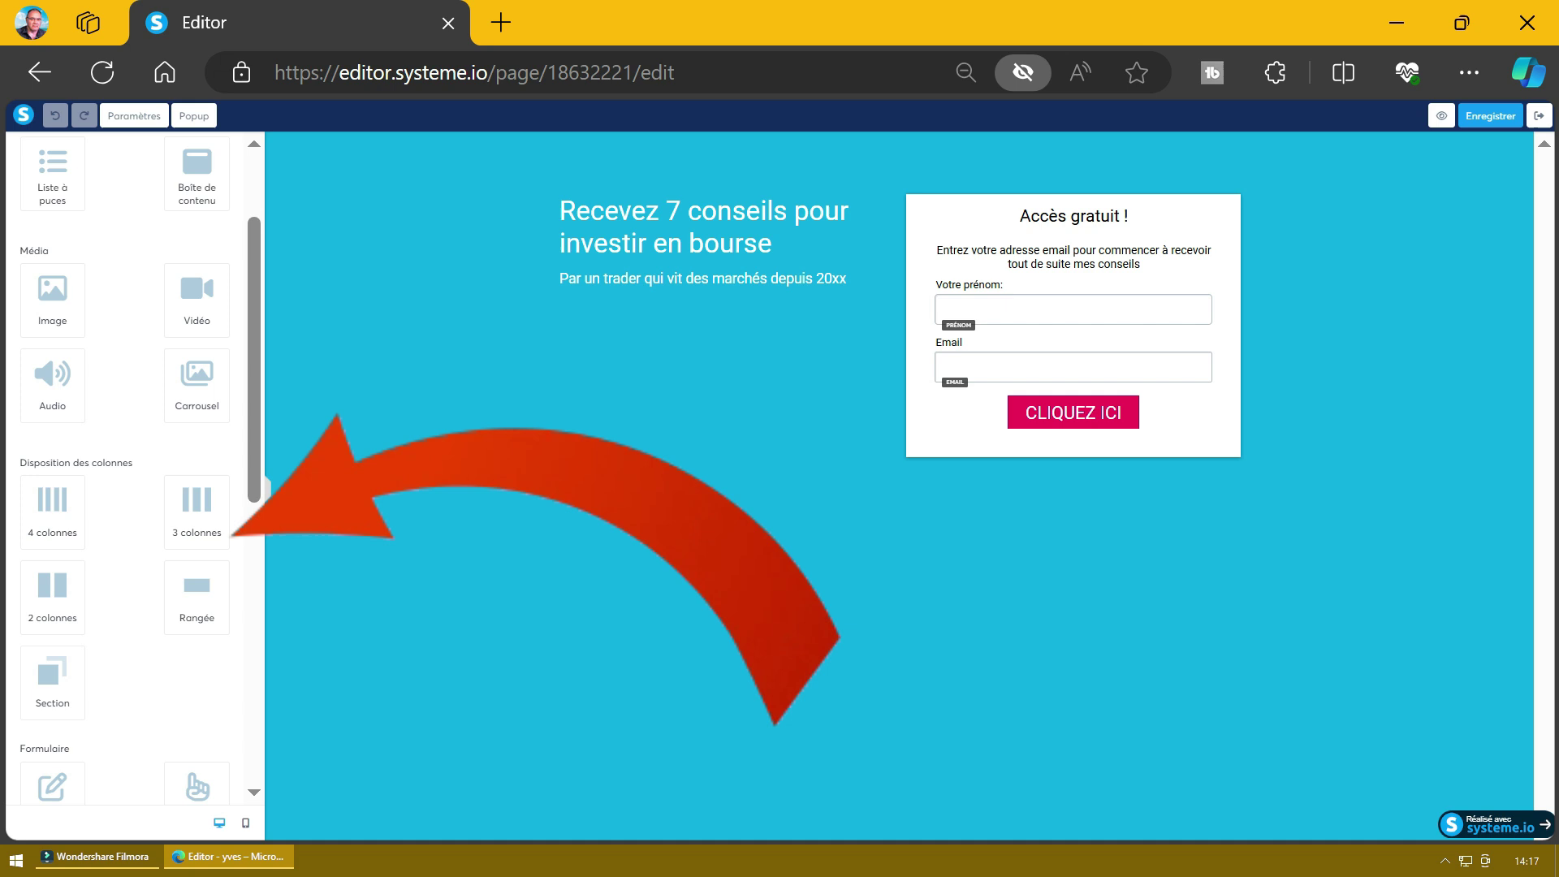
scroll(126, 471, "down", 4)
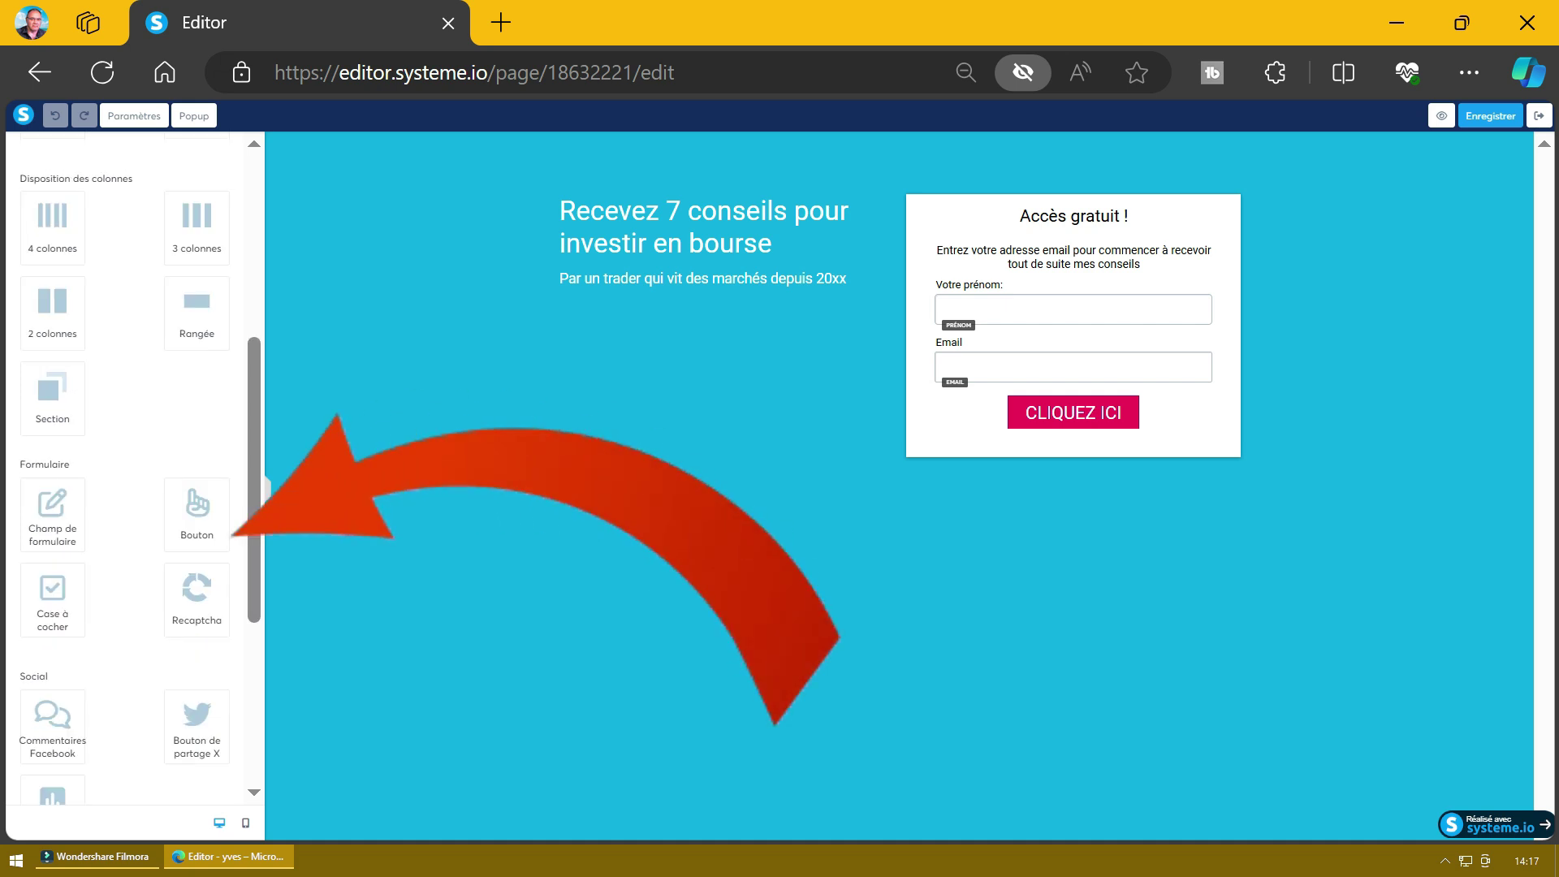
scroll(126, 471, "down", 2)
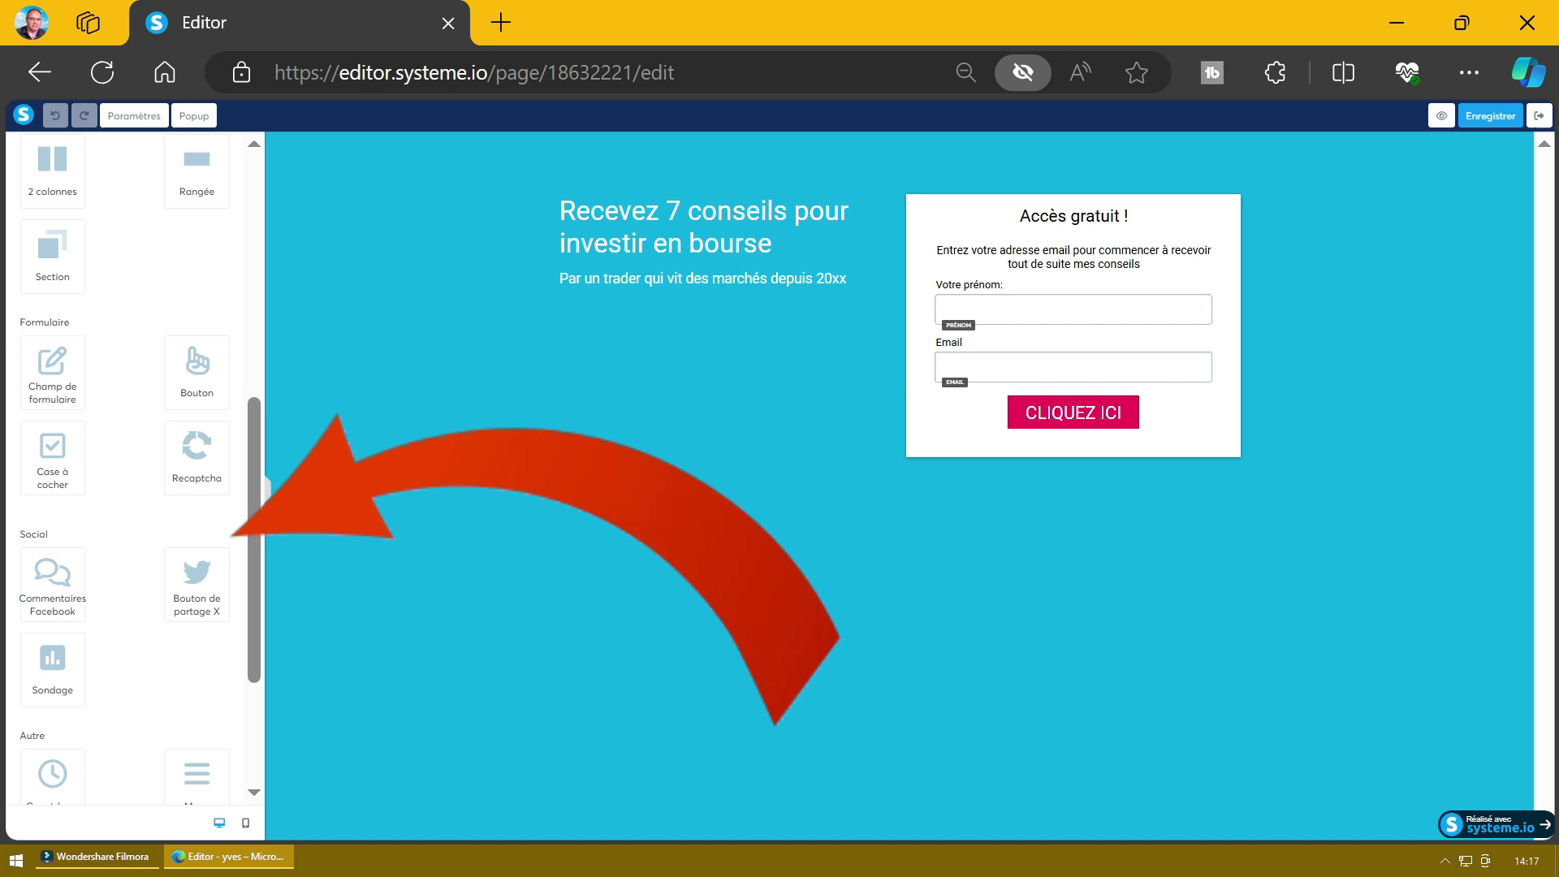
scroll(125, 471, "down", 3)
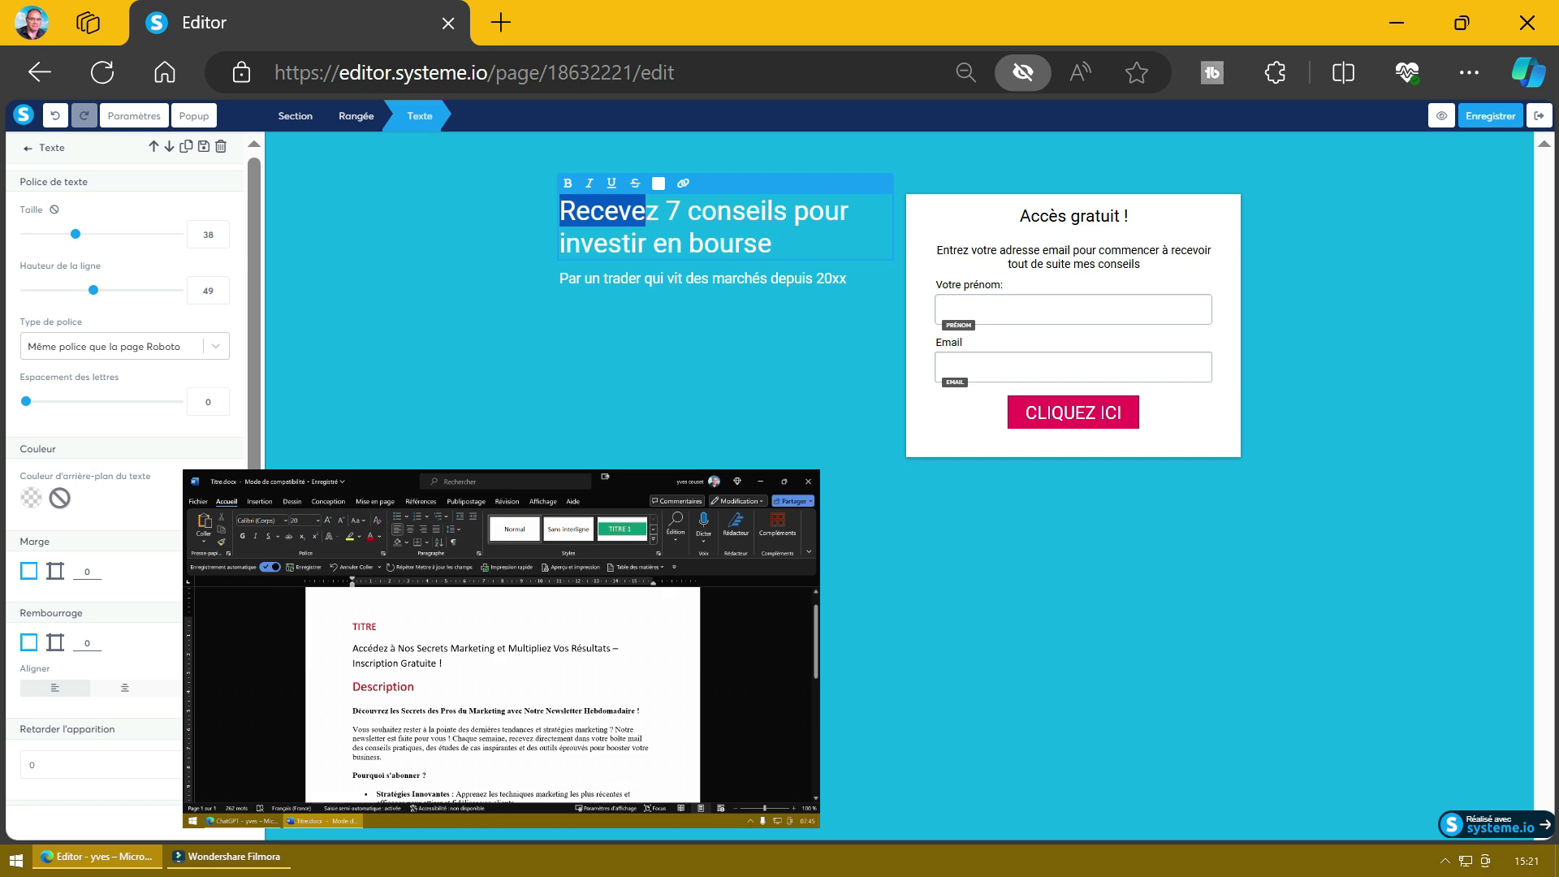
Step: Replace the old headline with the newsletter title and paste the newsletter description under it
key("BackSpace")
type("Découvrez les Secrets des Pros du Marketing avec Notre Newsletter Hebdomadaire !")
key("ctrl+a")
left_click(658, 183)
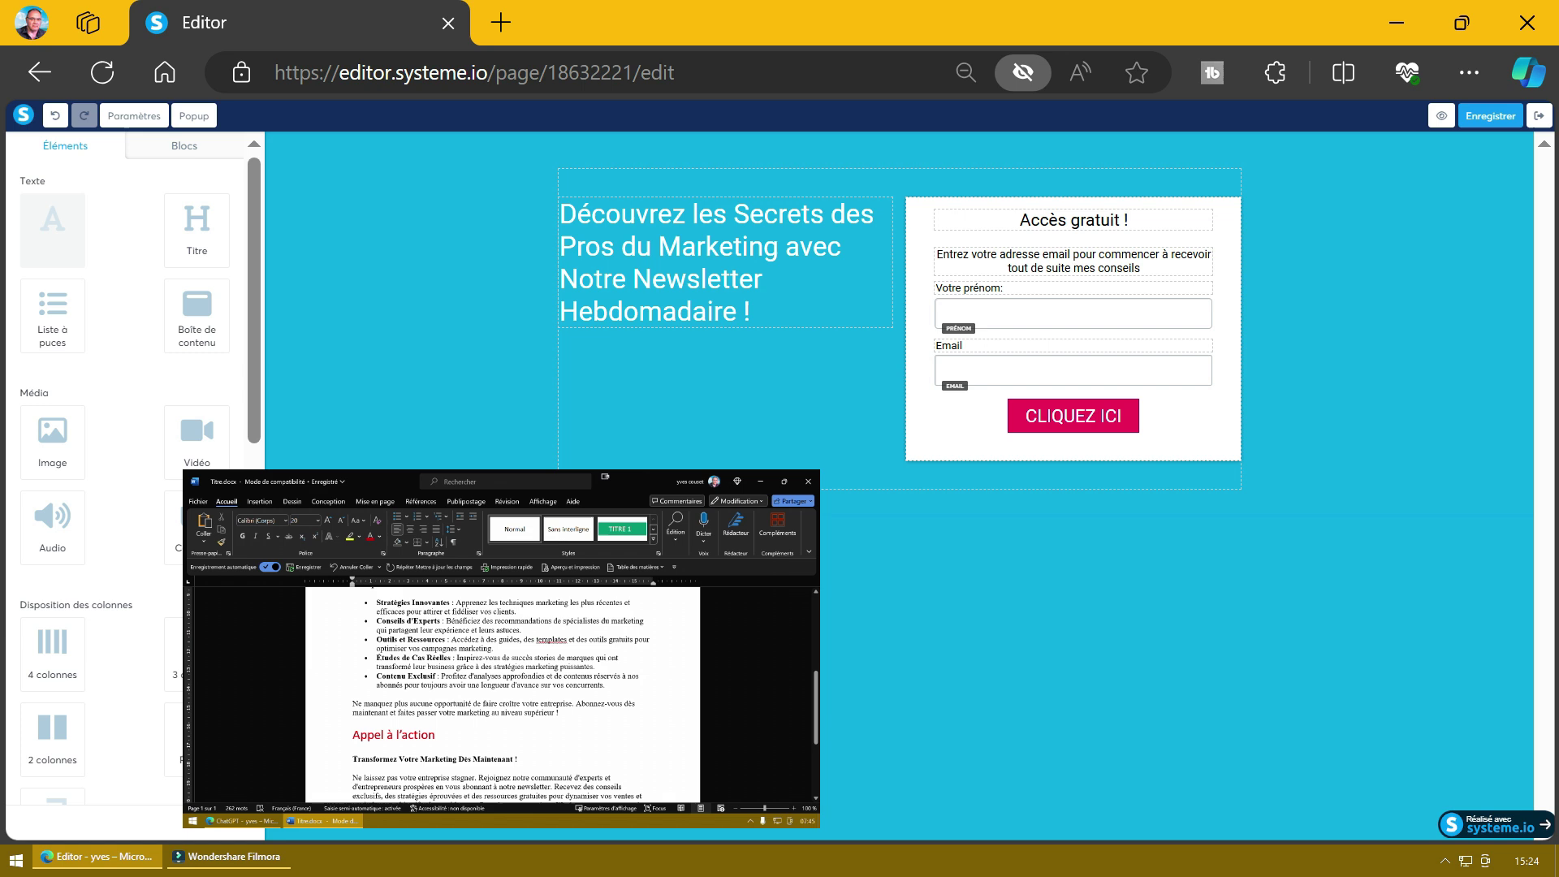
key("ctrl+v")
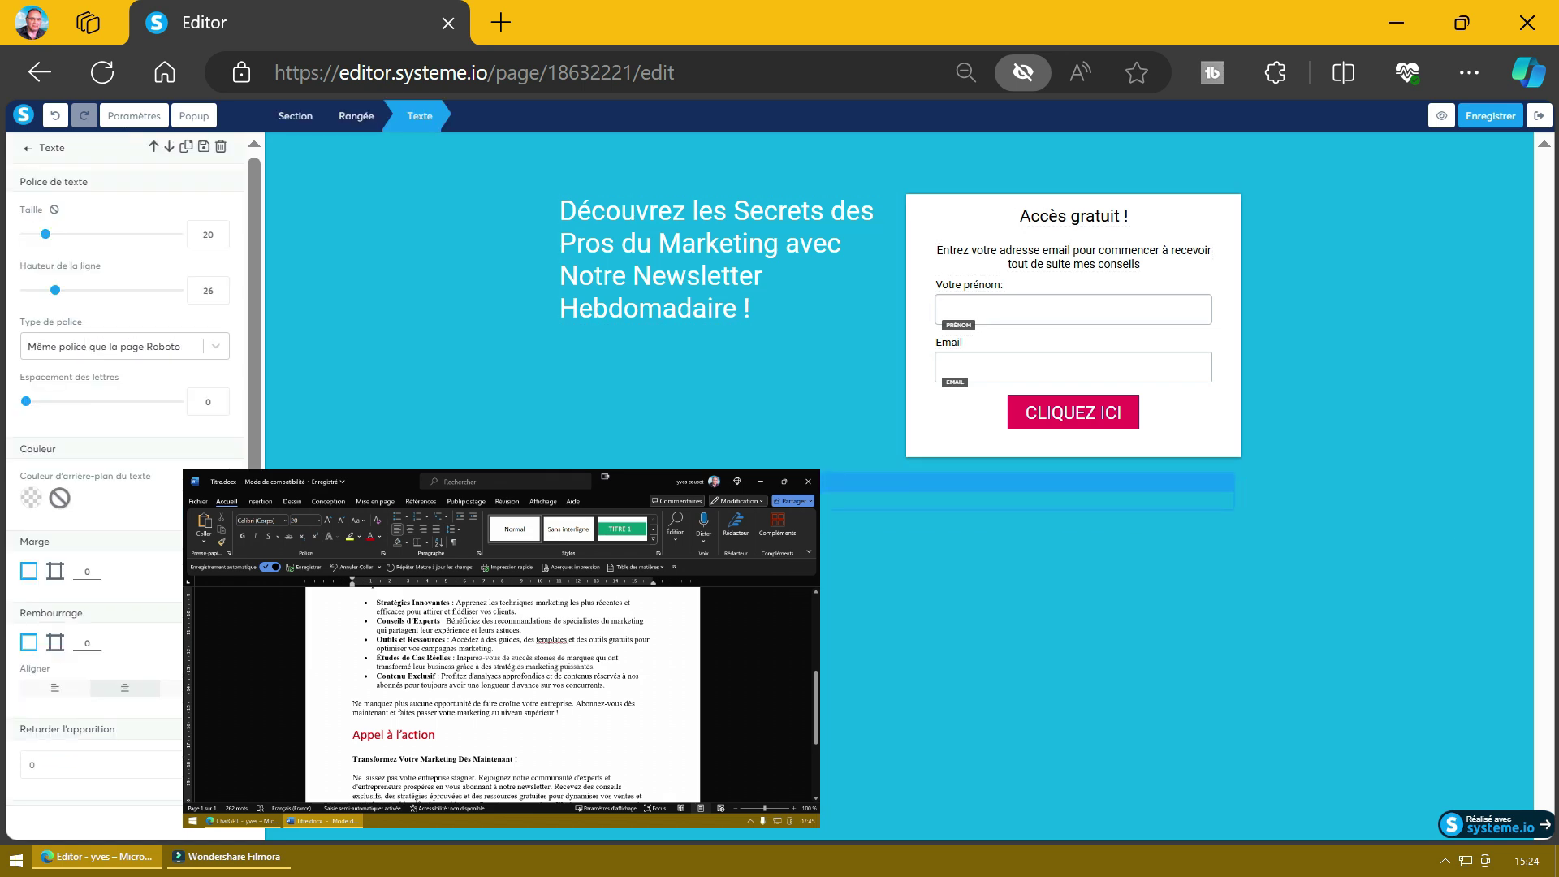
Step: Insert blank lines between the description and call-to-action paragraphs
key("Down")
key("End")
key("Return")
key("Down")
key("End")
key("Return")
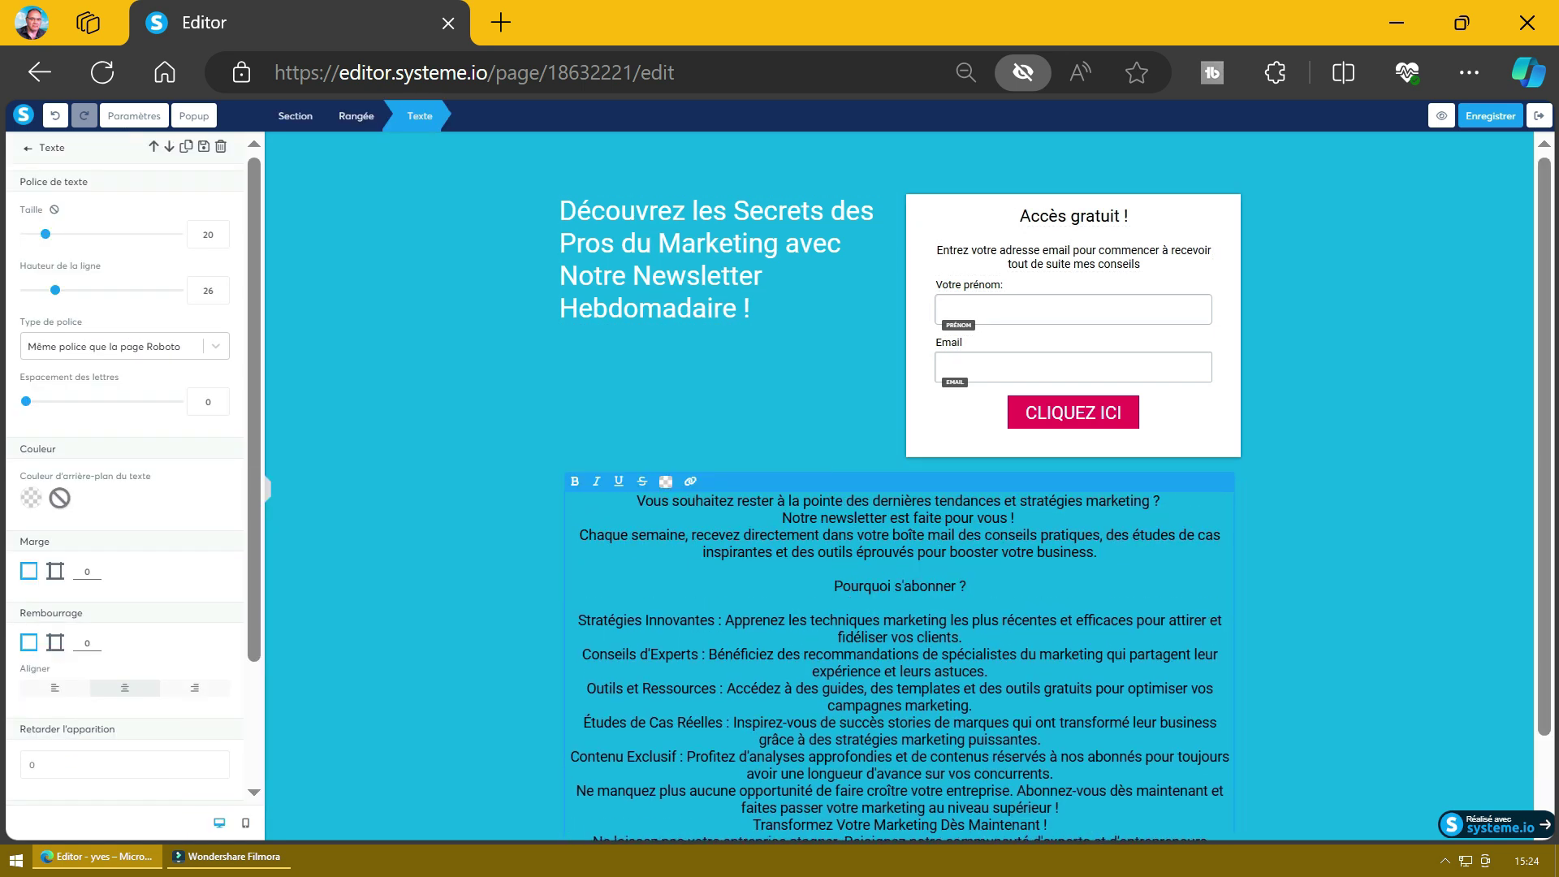
scroll(899, 488, "down", 2)
key("Down")
key("Down")
key("End")
key("Return")
key("Down")
key("Down")
key("End")
key("Return")
key("Down")
key("Down")
key("End")
key("Return")
key("Down")
key("Down")
key("End")
key("Return")
key("Down")
key("Down")
key("End")
key("Return")
key("Down")
key("Down")
key("End")
key("Return")
key("Down")
key("End")
key("Return")
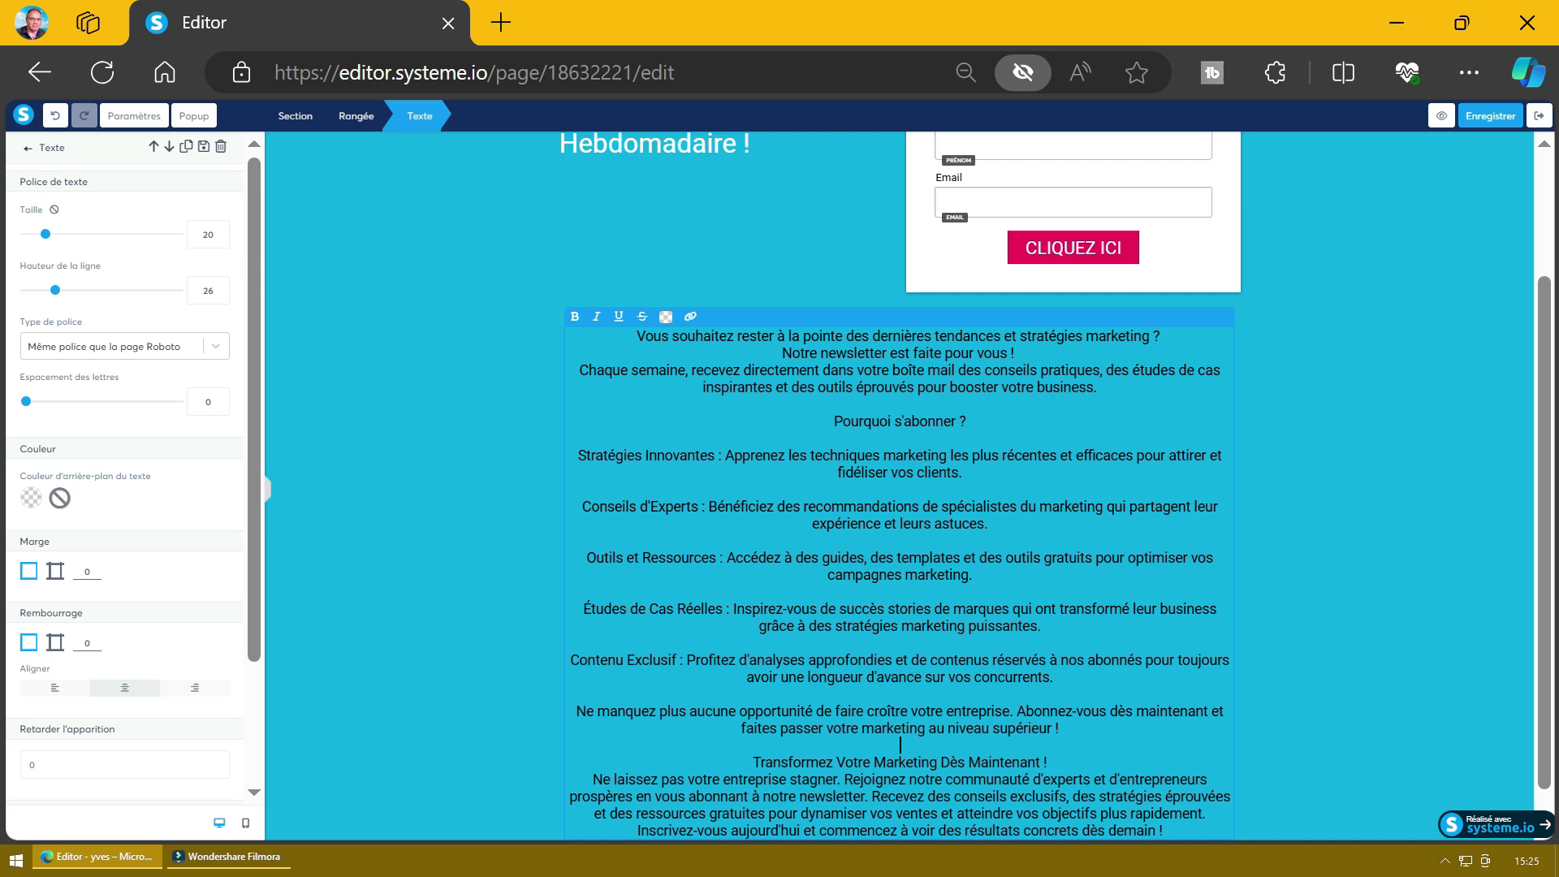
key("Down")
key("Down")
key("Down")
key("End")
key("Return")
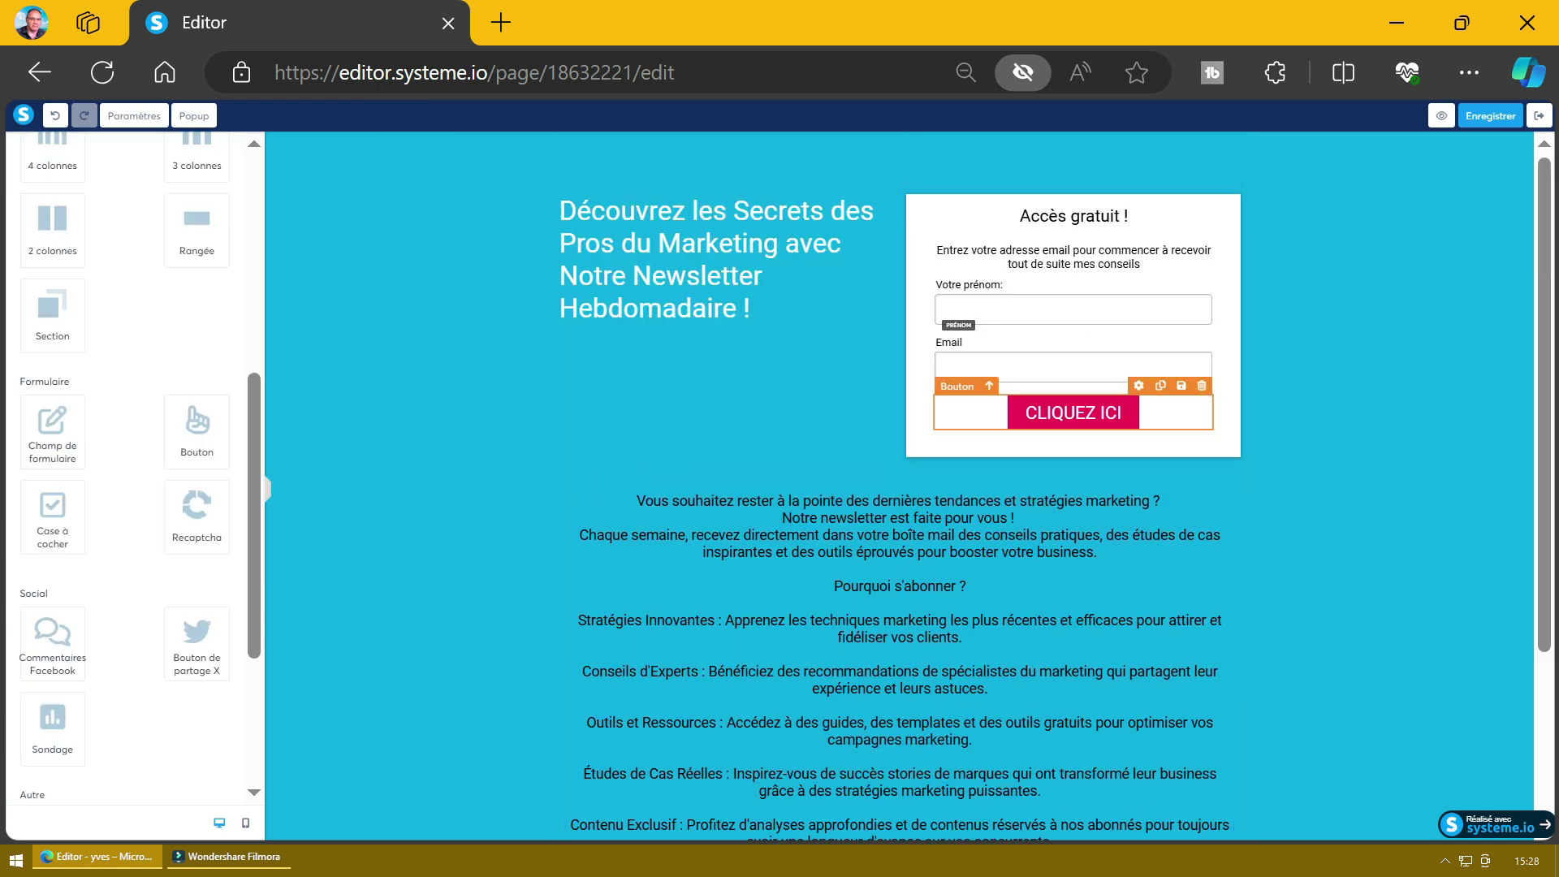
Step: Replace the CLIQUEZ ICI label in Bouton texte with 'Oui, je veux booster mon business !'
left_click(1073, 412)
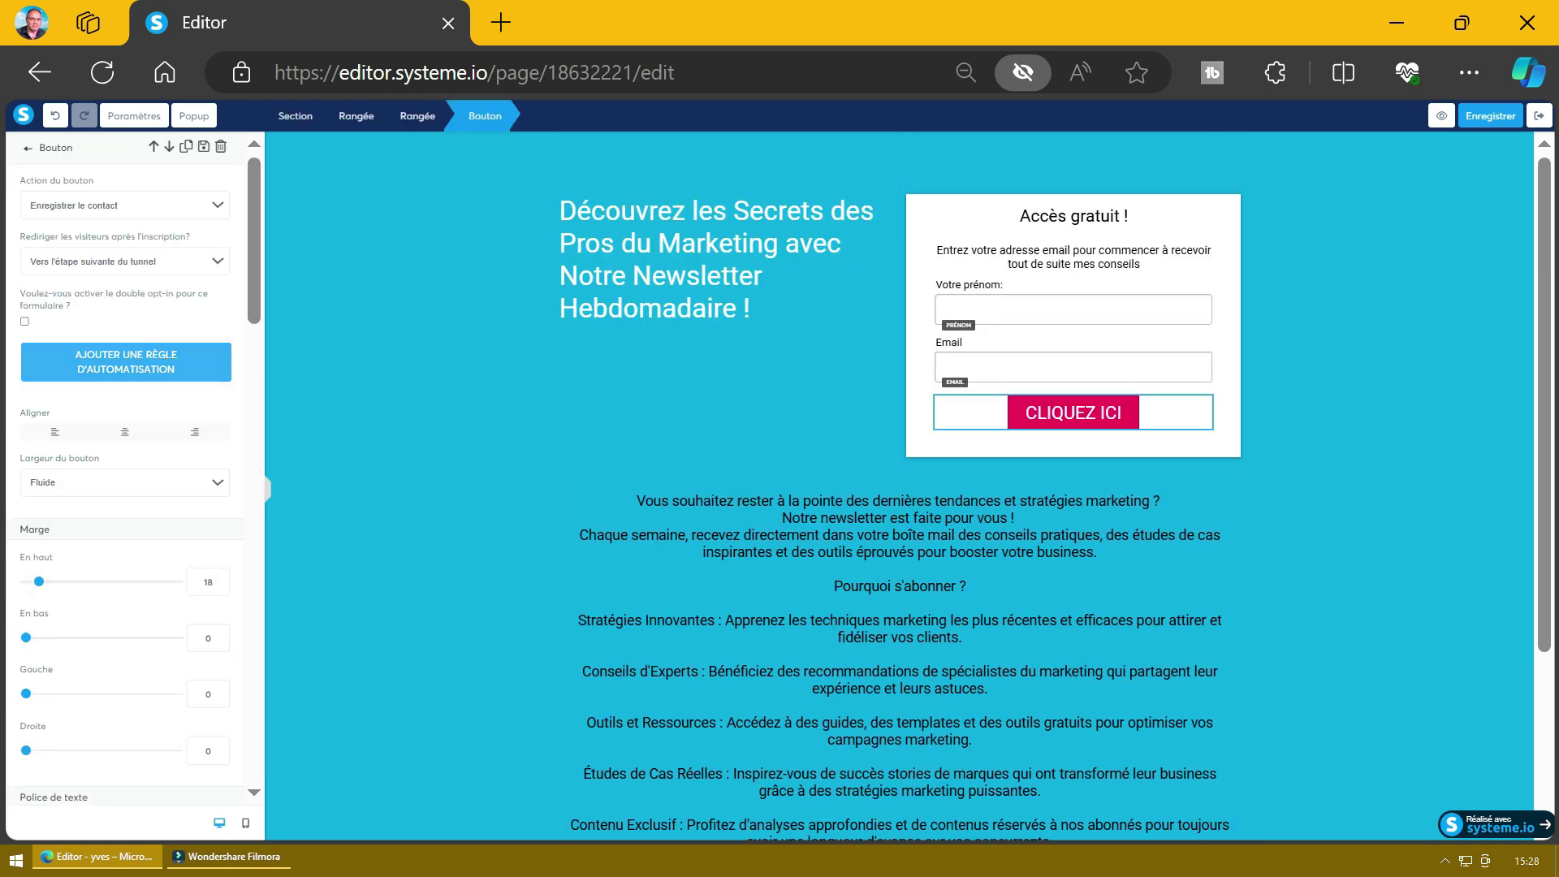
scroll(126, 471, "down", 10)
scroll(126, 471, "up", 5)
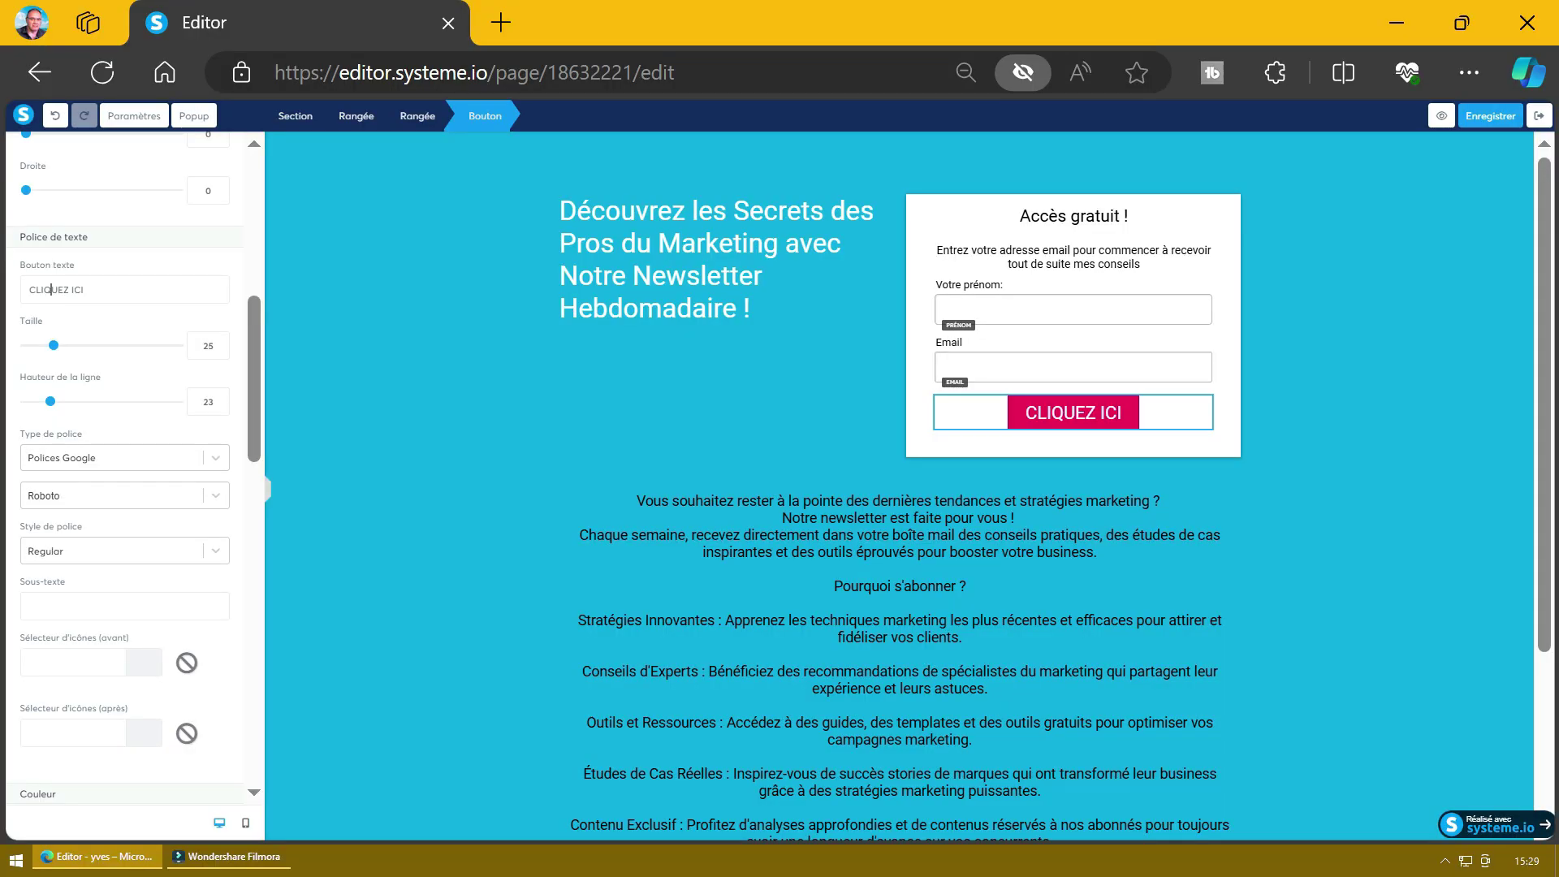
left_click_drag(29, 290, 85, 290)
key("BackSpace")
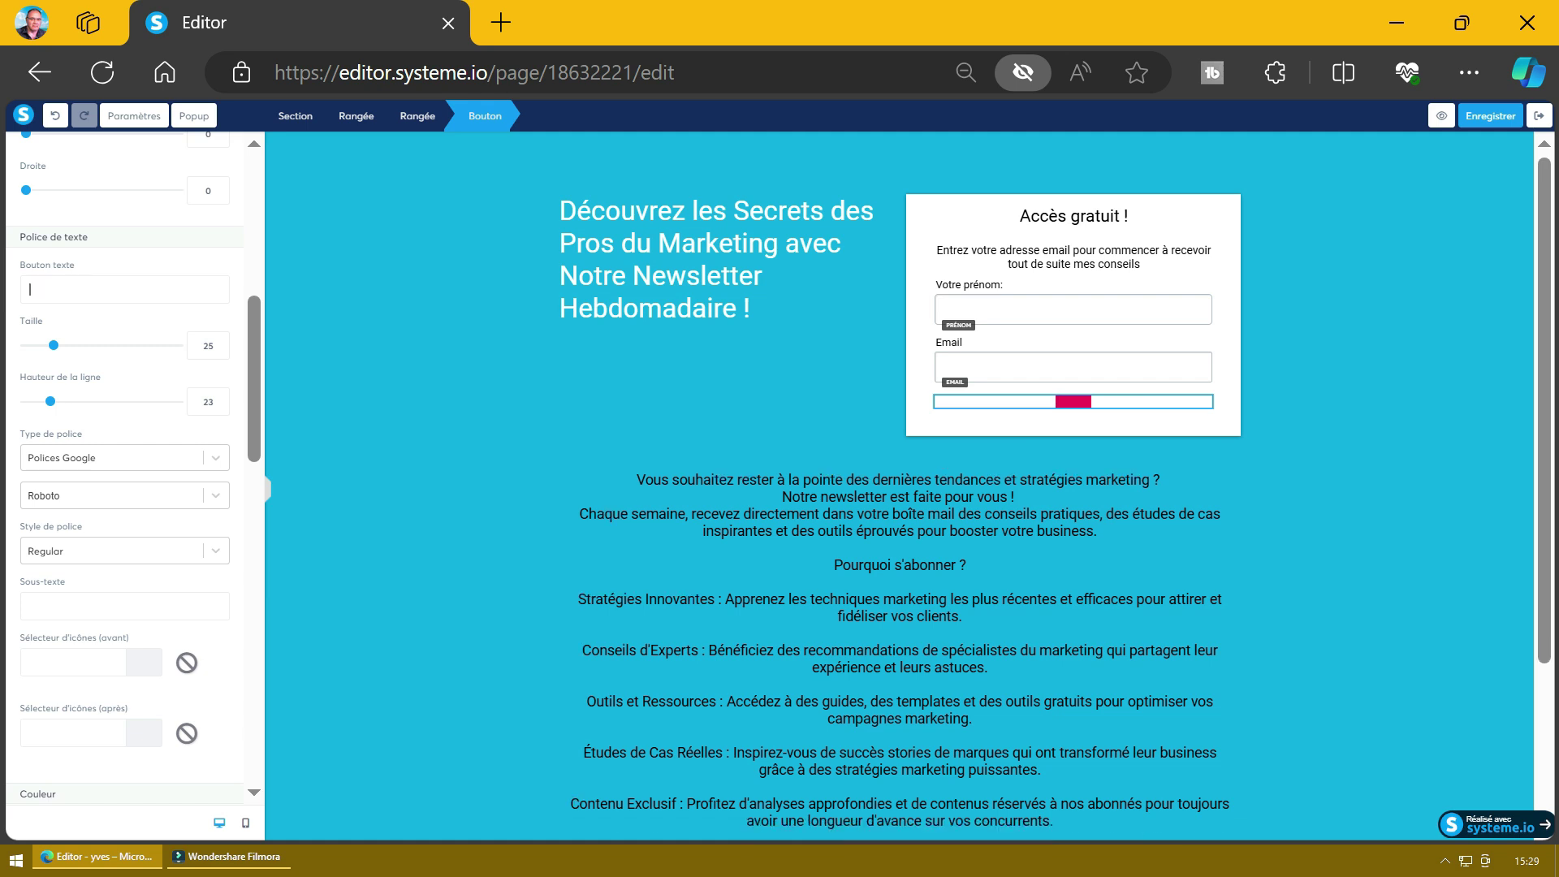
right_click(39, 289)
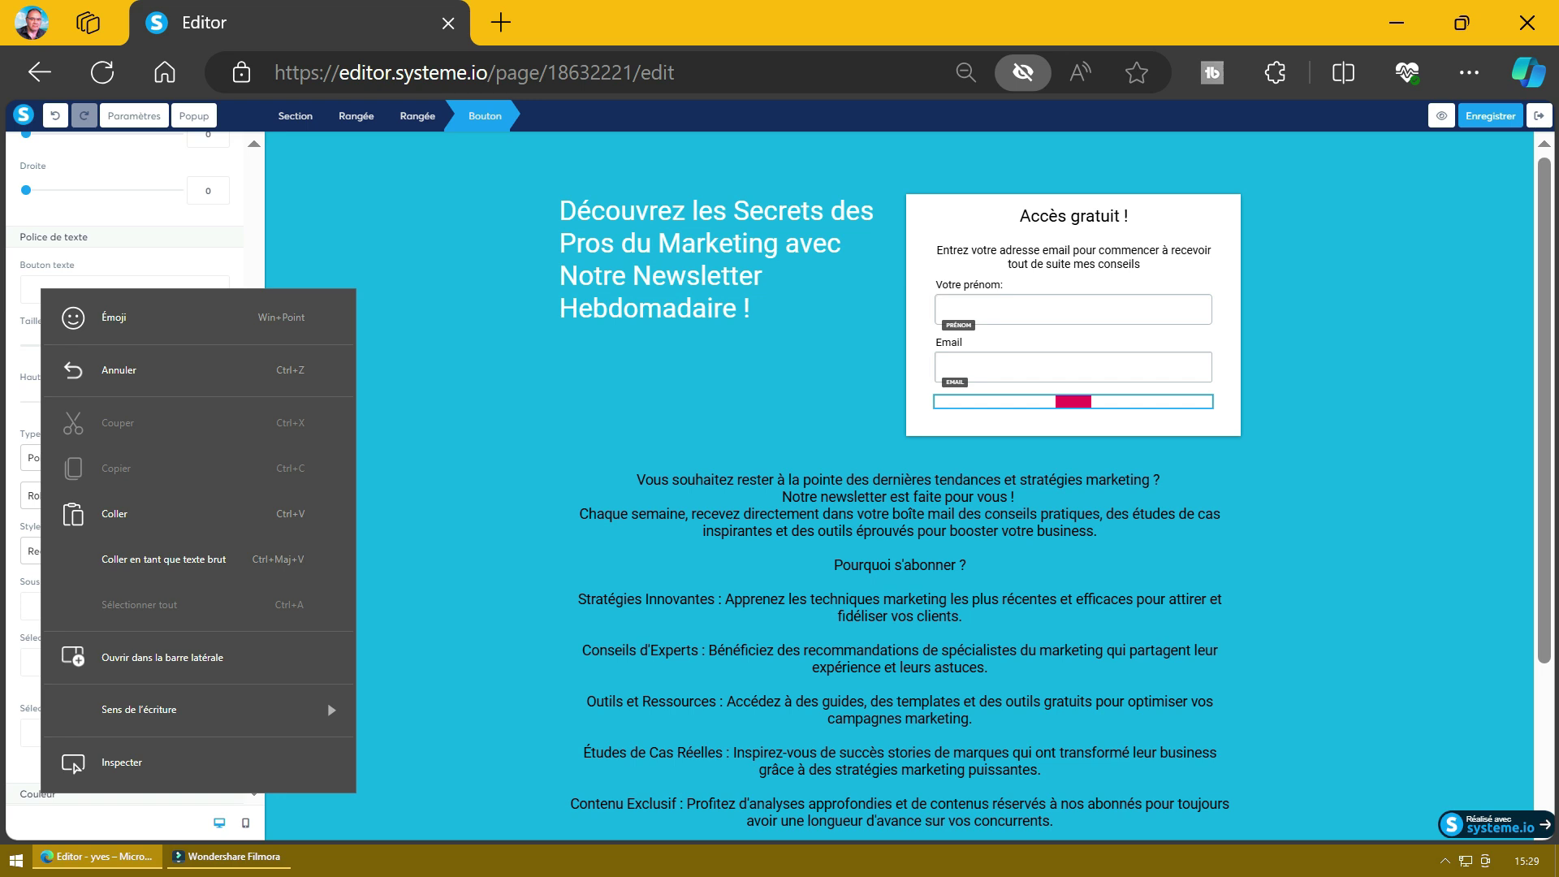
left_click(114, 513)
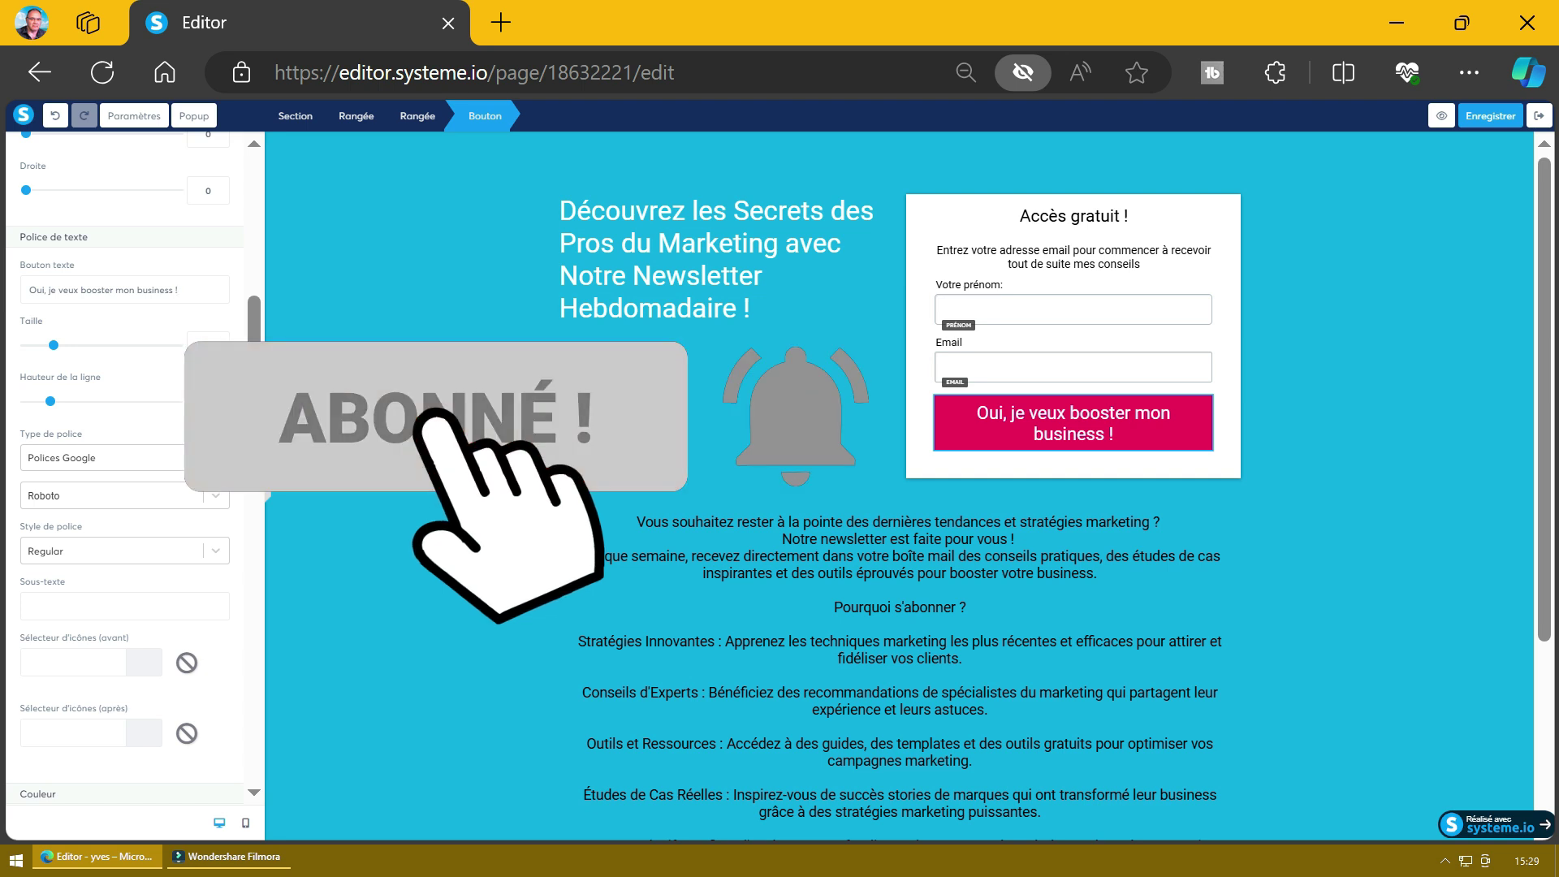
key("Escape")
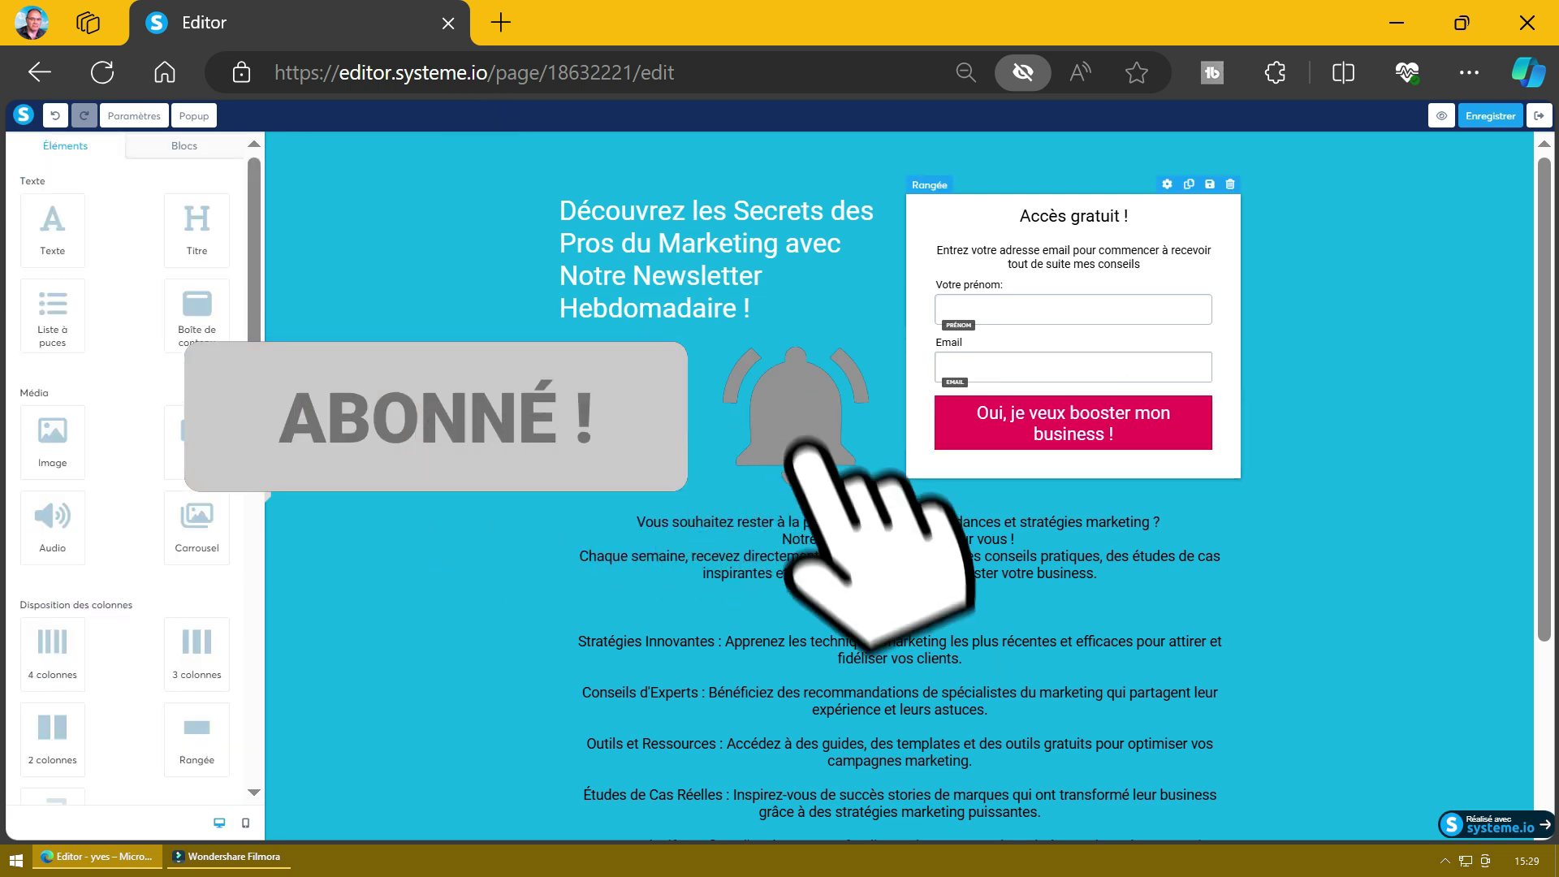
left_click(1072, 423)
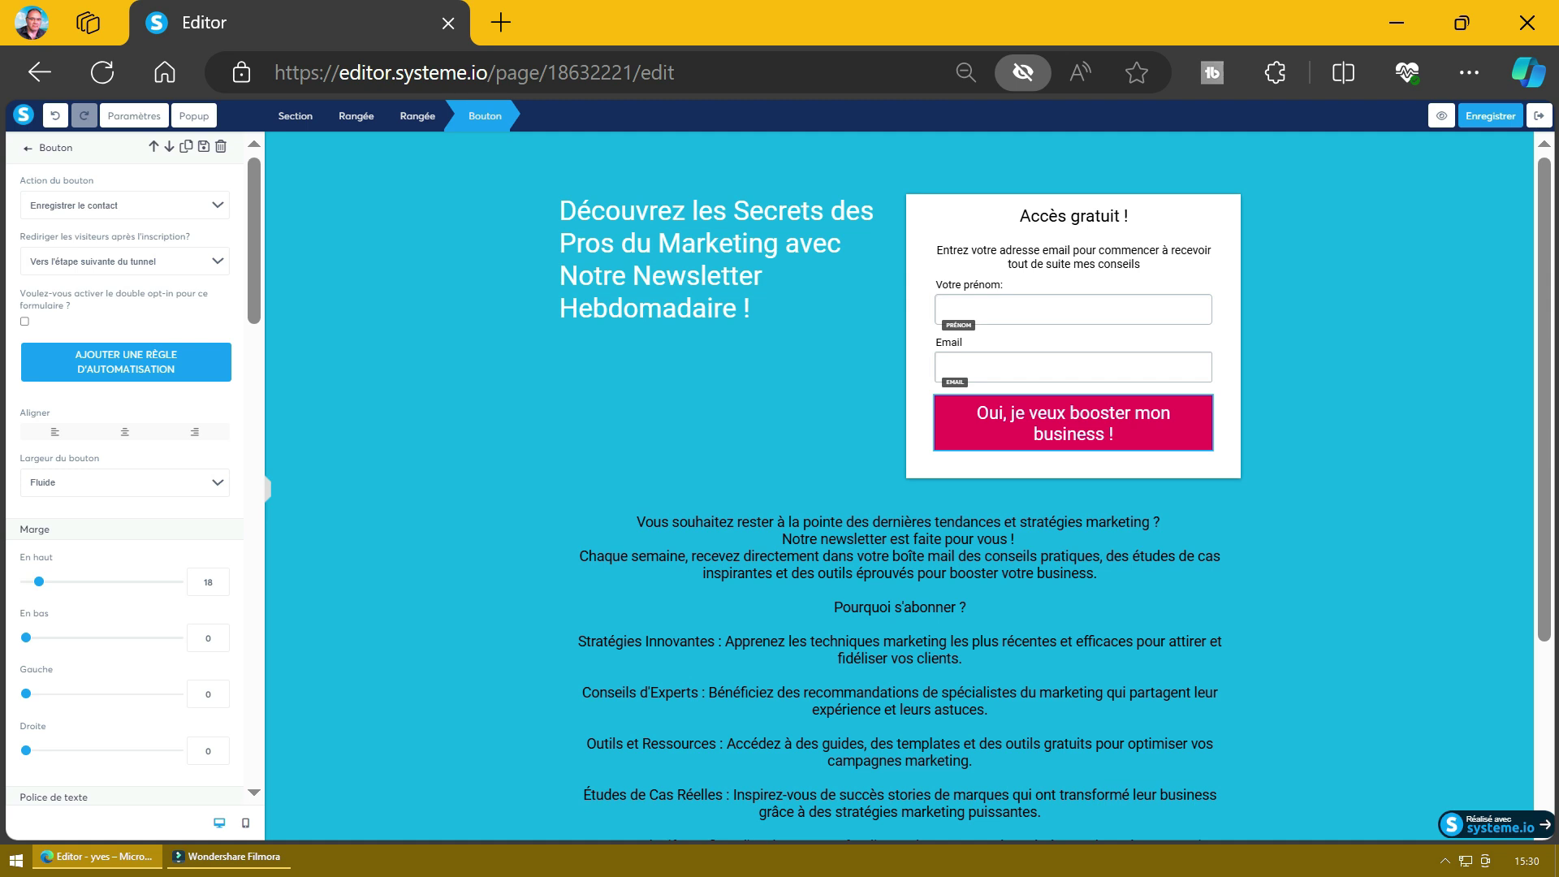
Step: Set Rediriger les visiteurs to Pas de redirection, then exit the page editor
left_click(124, 260)
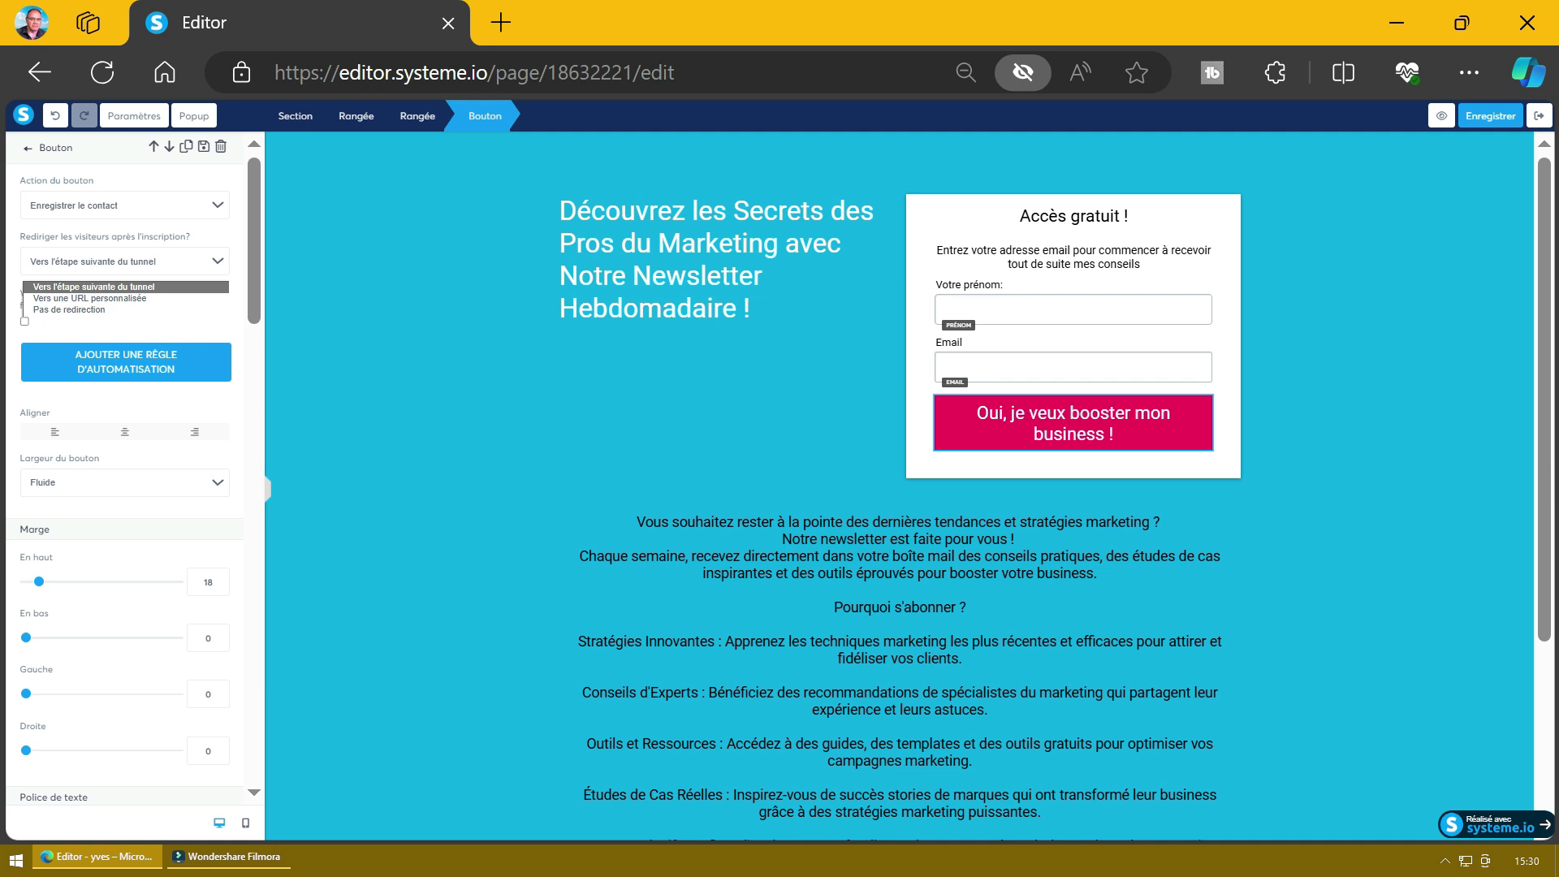
key("Return")
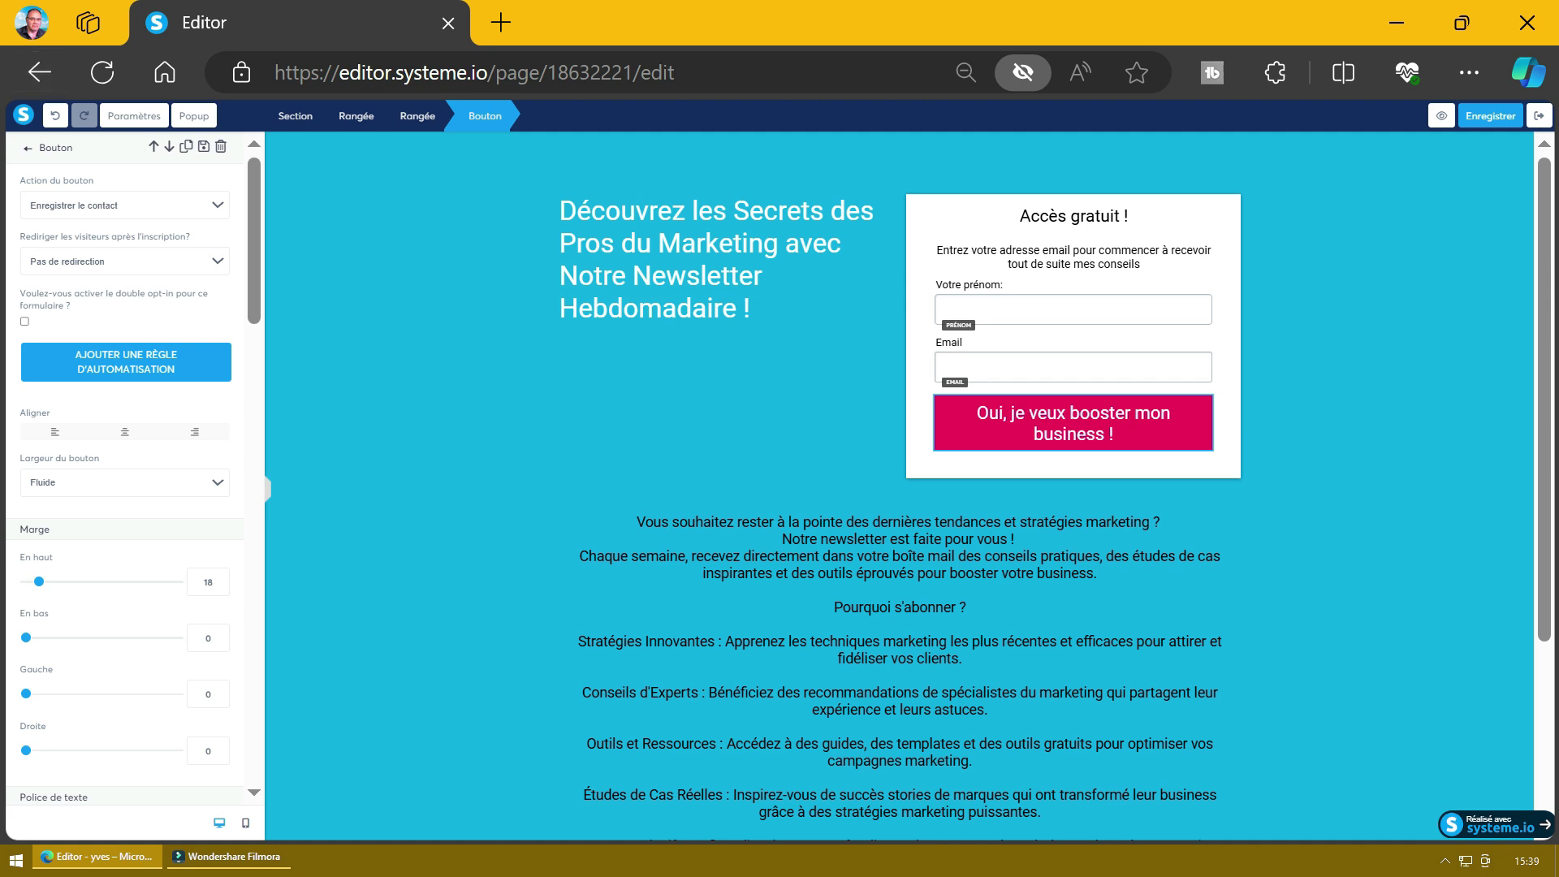
left_click(1539, 116)
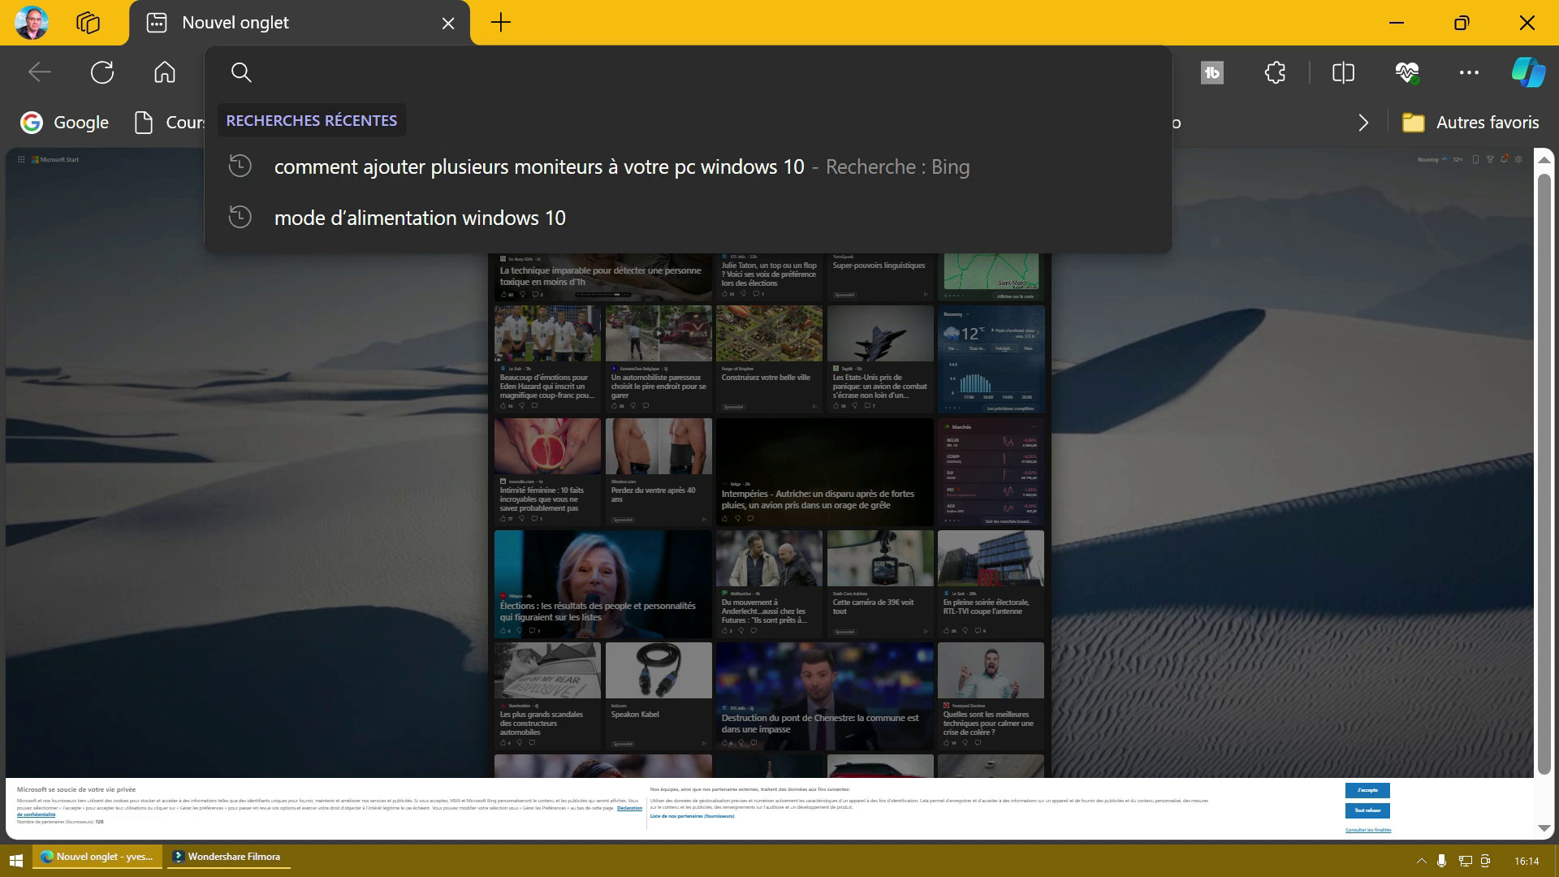
Step: Load the live capture page and submit a test sign-up with a first name and email
type("https://profitnetclub.systeme.io/3828c076")
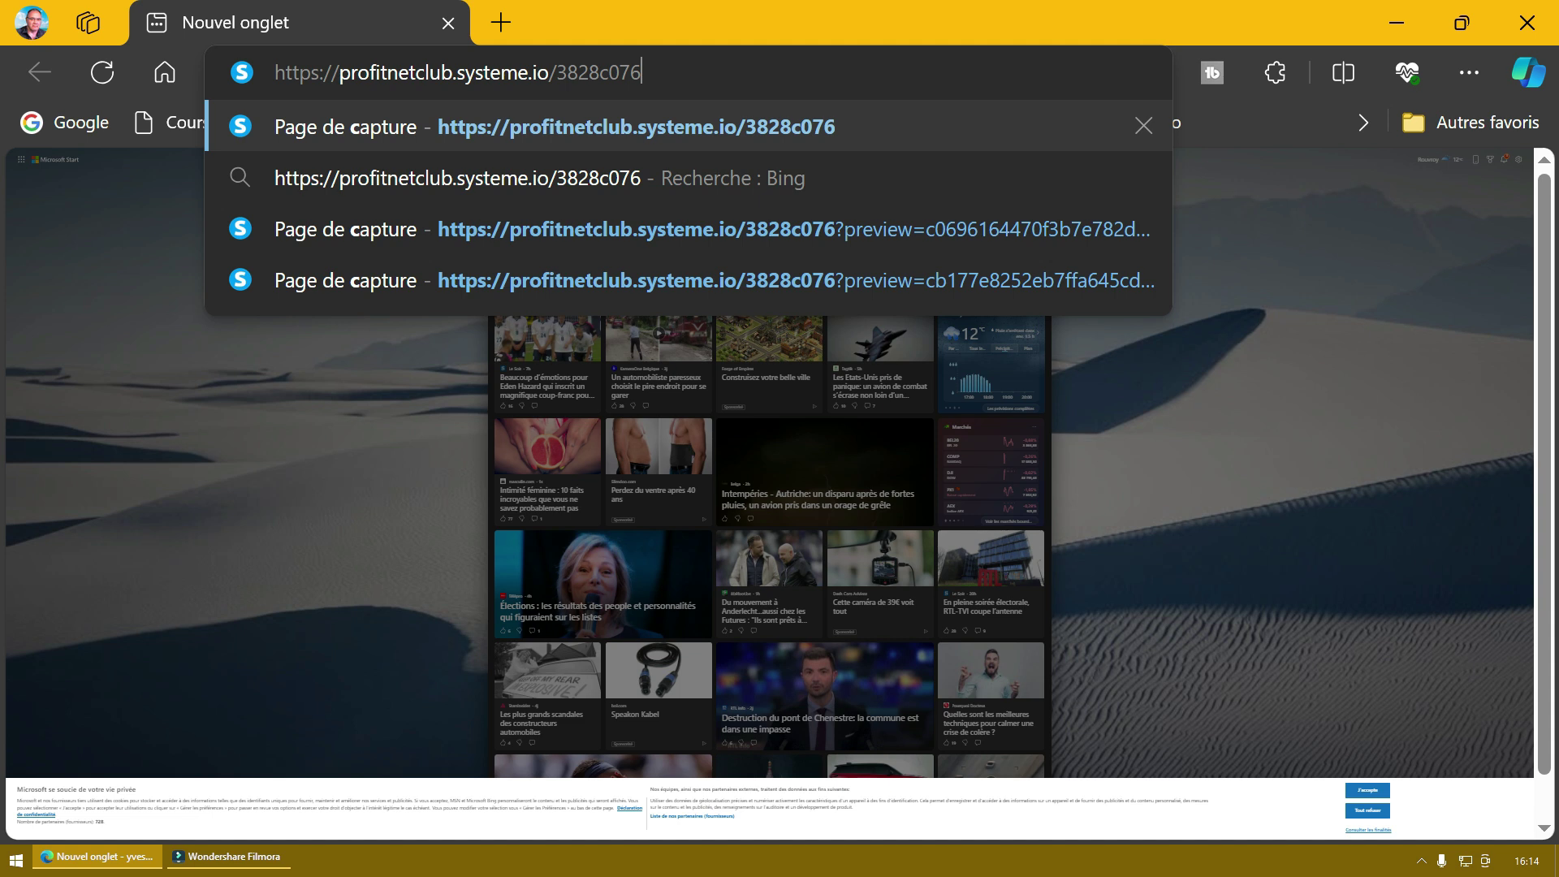
key("Return")
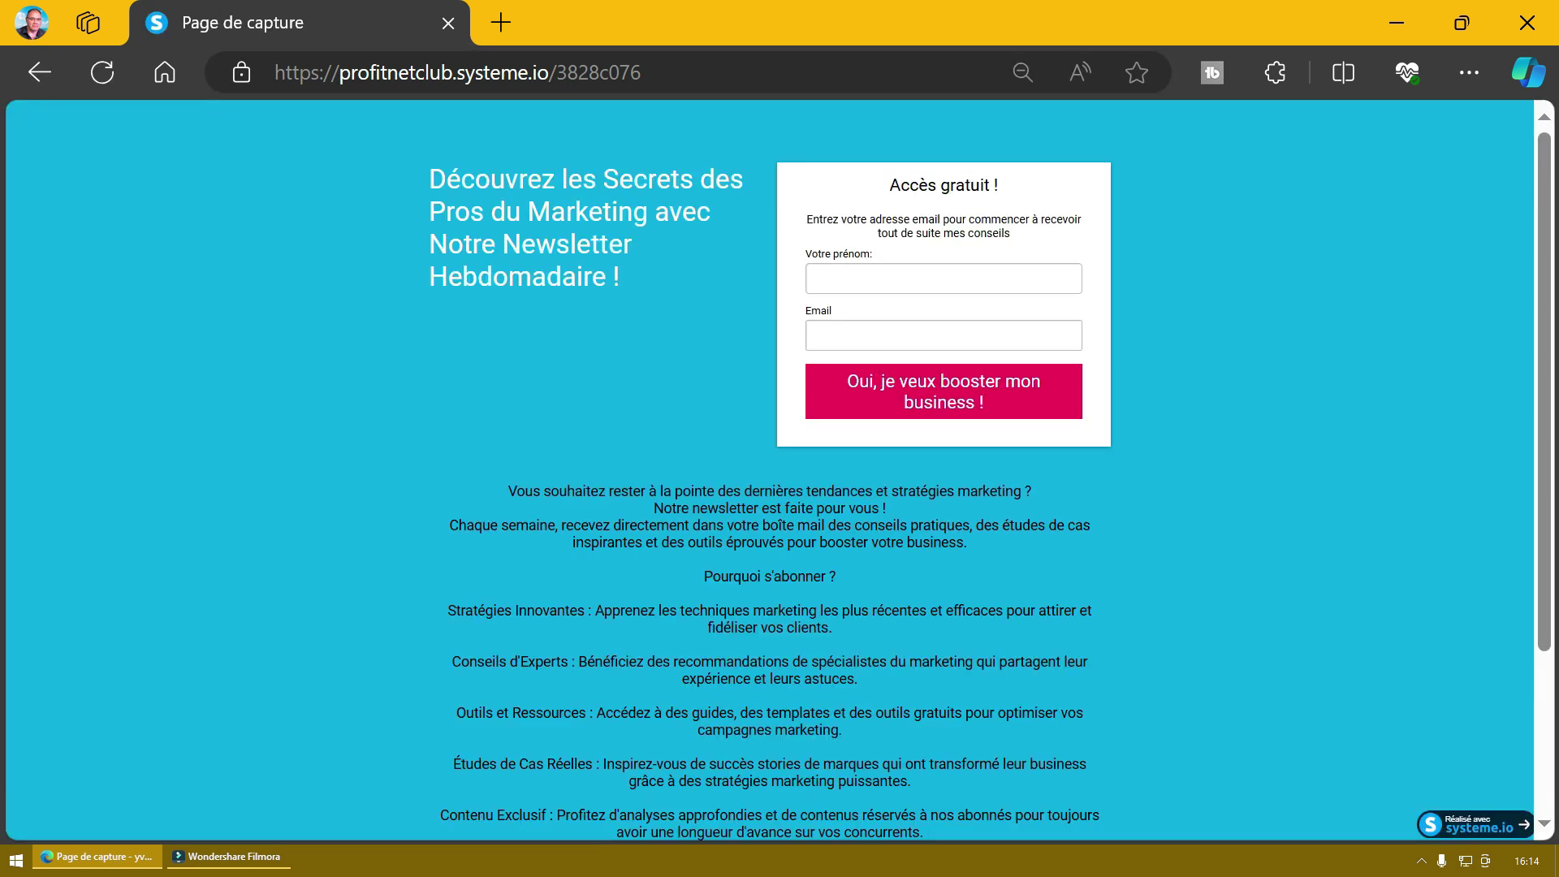
type("albert")
key("Tab")
key("Return")
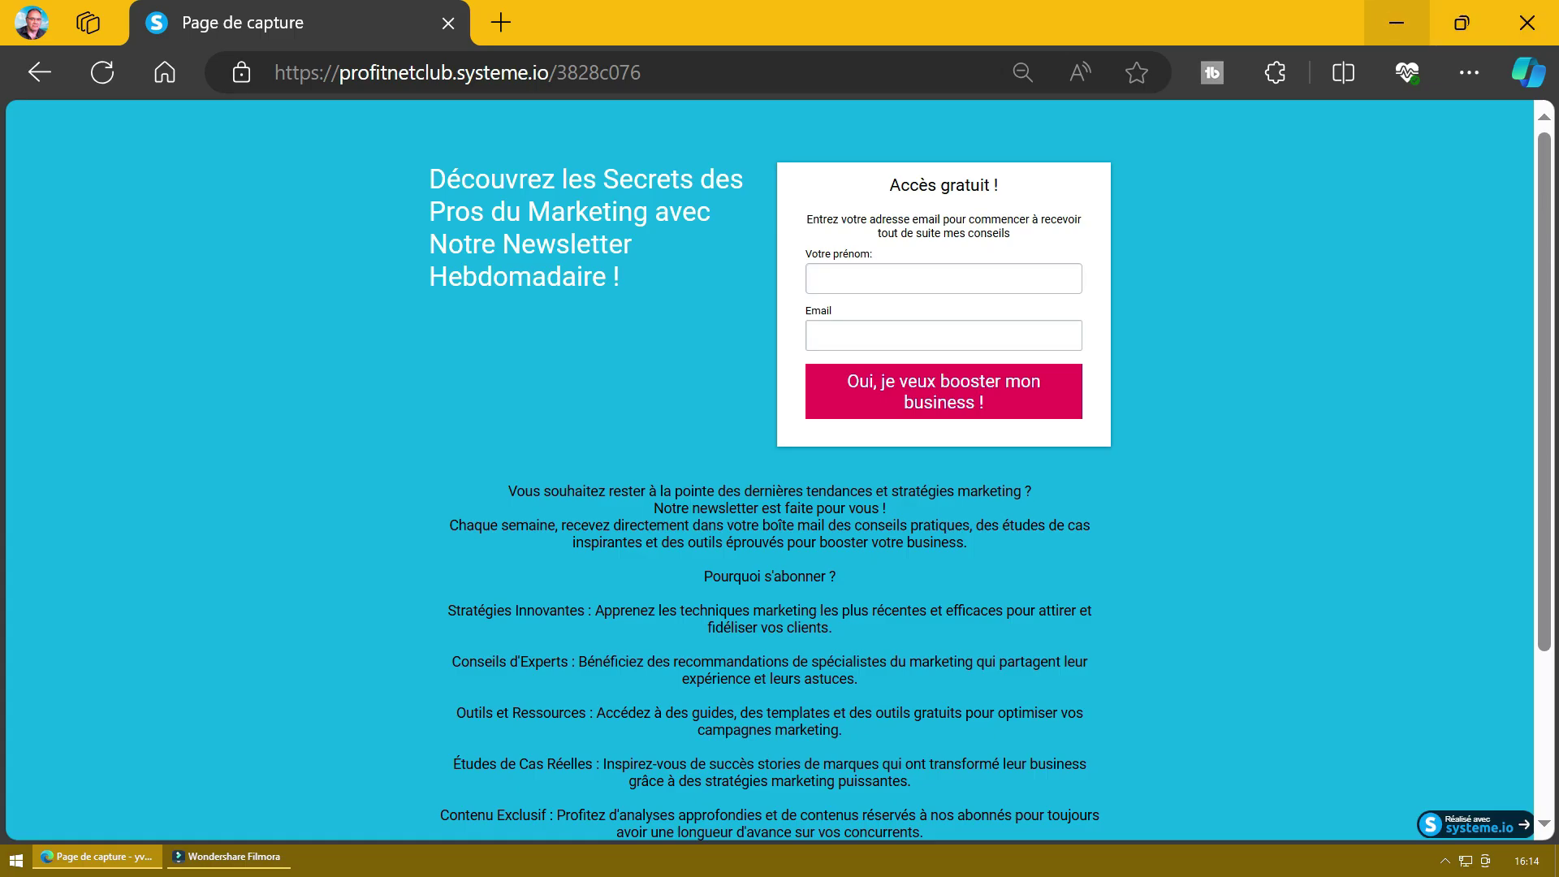
left_click(1396, 23)
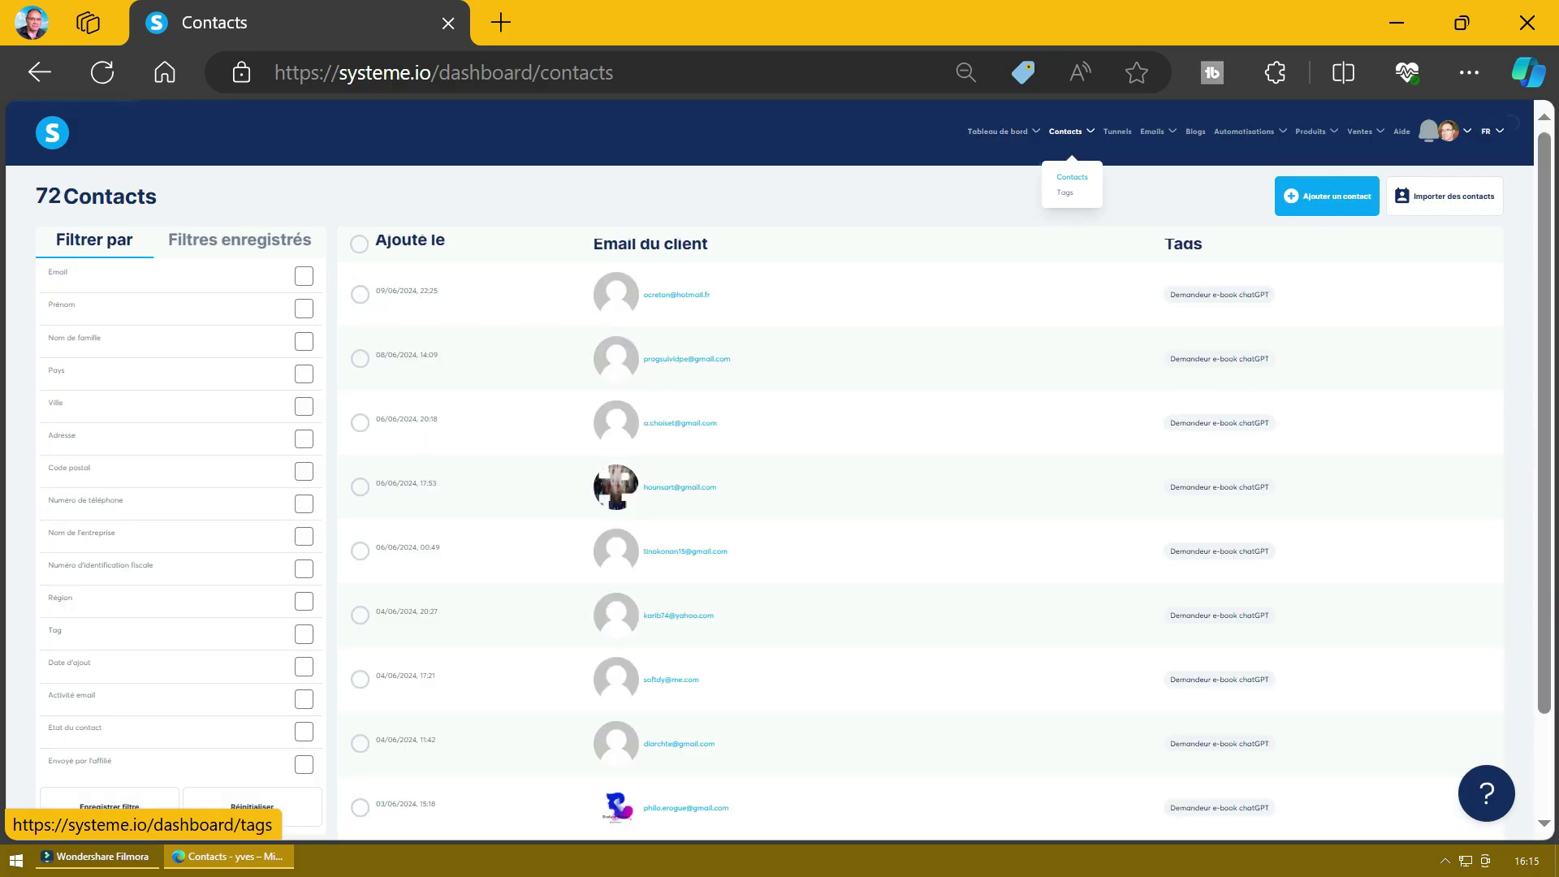